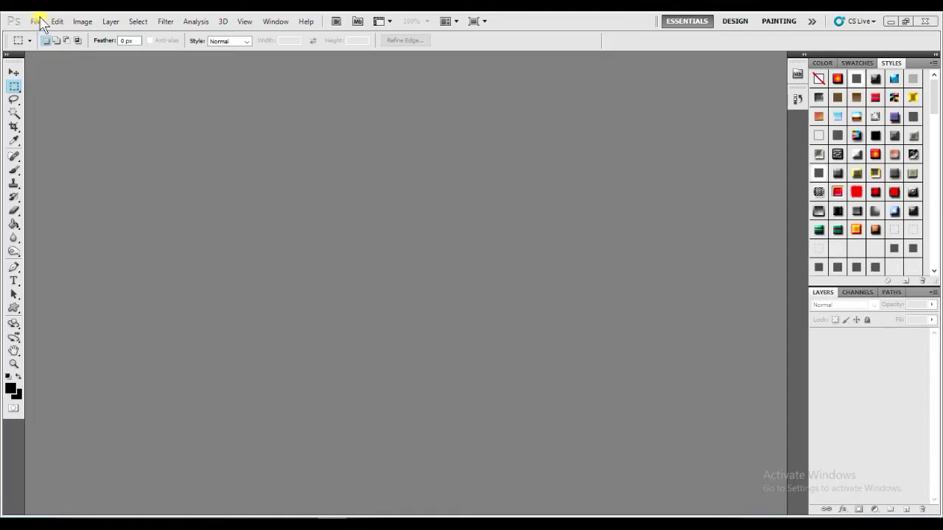
- Create a new 1280 × 720 px, 300 pixels/inch document with a white background
{"action": "left_click", "coordinate": [36, 21]}
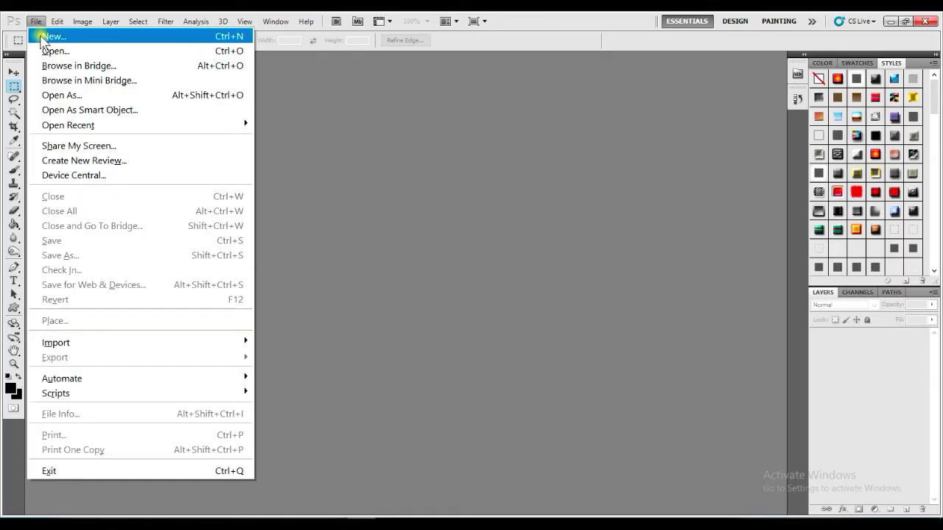
{"action": "left_click", "coordinate": [44, 37]}
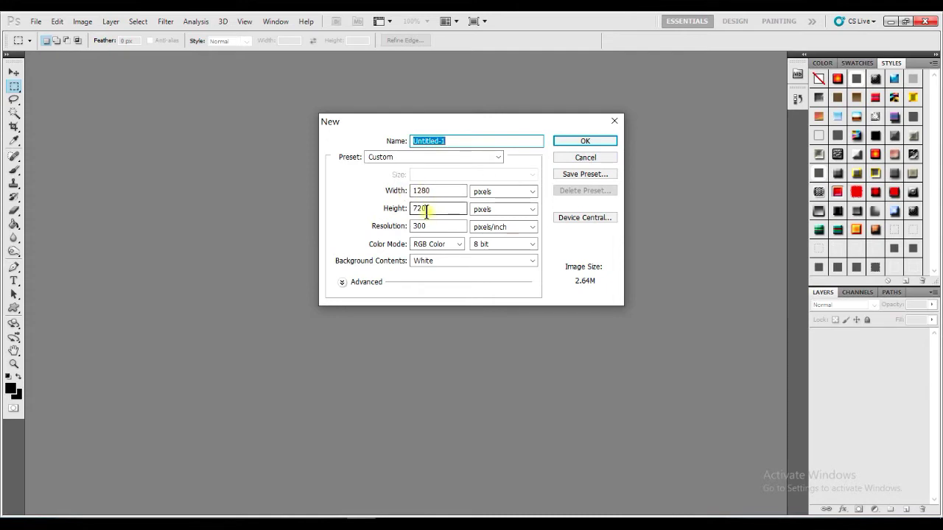
{"action": "left_click", "coordinate": [593, 140]}
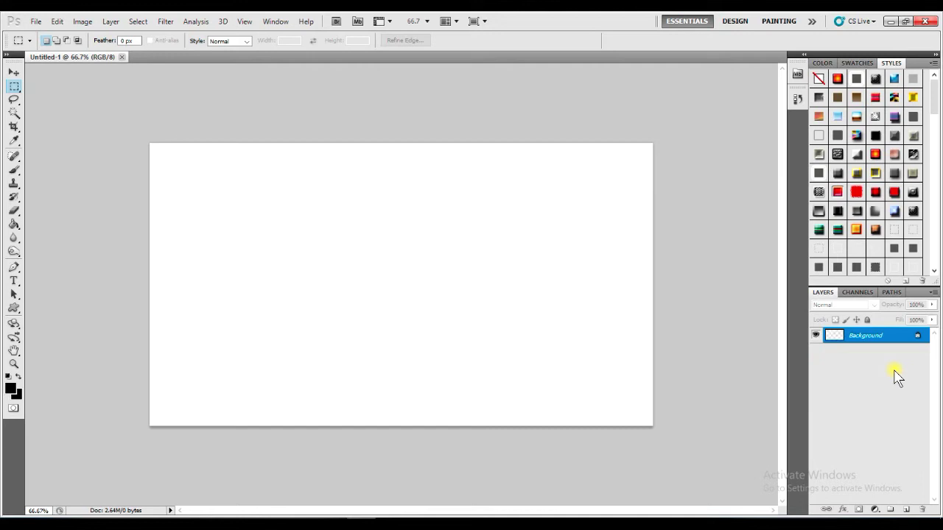
- Fill the canvas black, convert Background to Layer 0, and duplicate it as Layer 0 copy
{"action": "key", "text": "alt+BackSpace"}
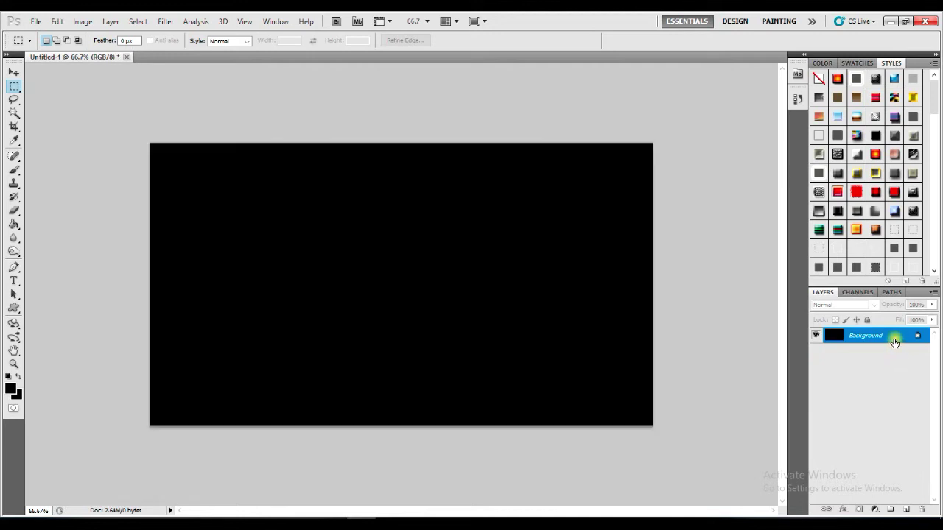
{"action": "double_click", "coordinate": [893, 338]}
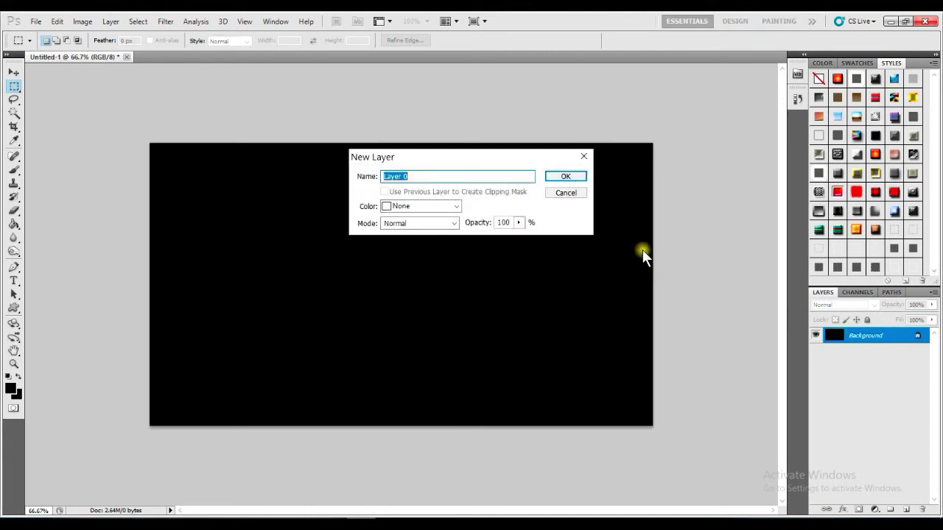
{"action": "left_click", "coordinate": [583, 179]}
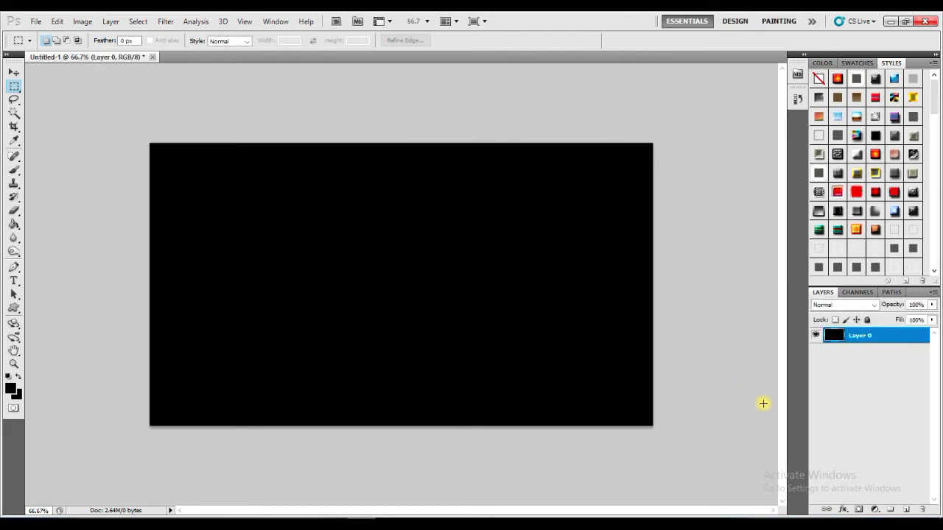
{"action": "left_click", "coordinate": [802, 514]}
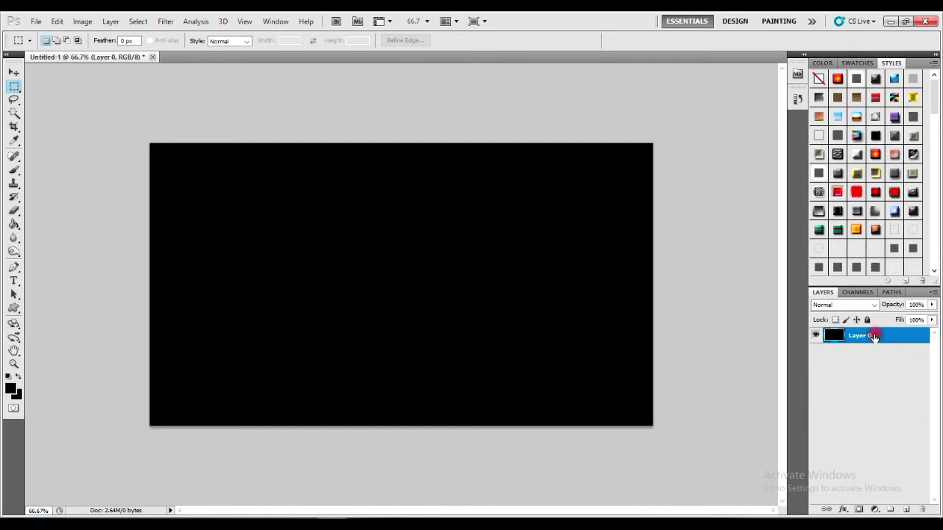
{"action": "left_click_drag", "start_coordinate": [874, 333], "coordinate": [877, 350]}
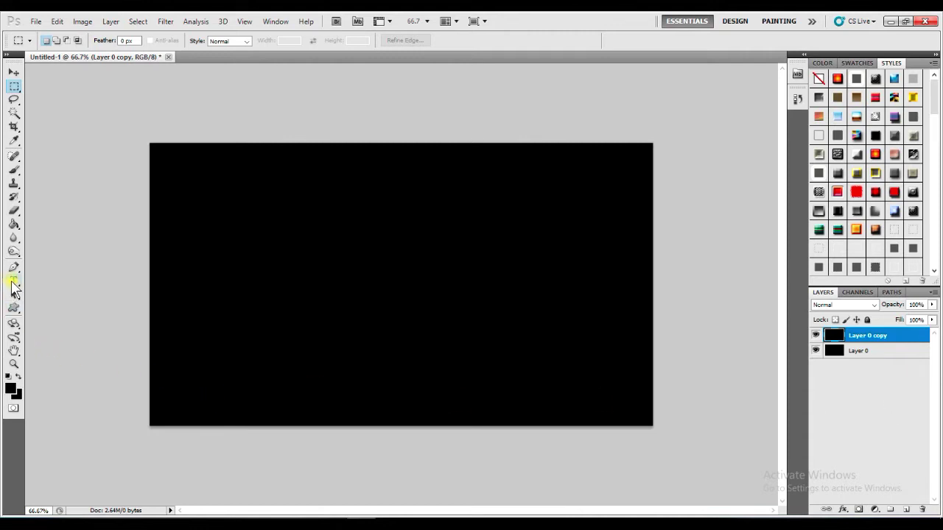
- Type the word 'Graphic' in white near the canvas centre
{"action": "left_click", "coordinate": [13, 281]}
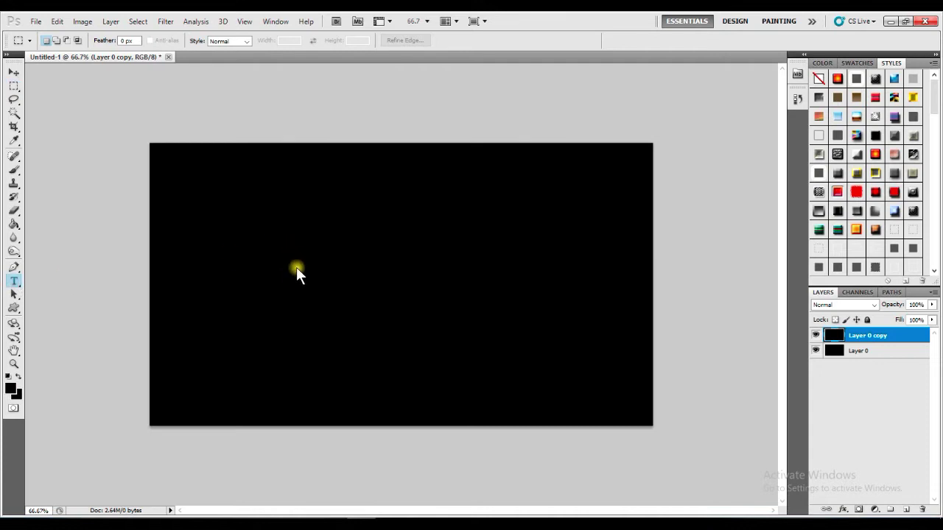
{"action": "left_click", "coordinate": [19, 377]}
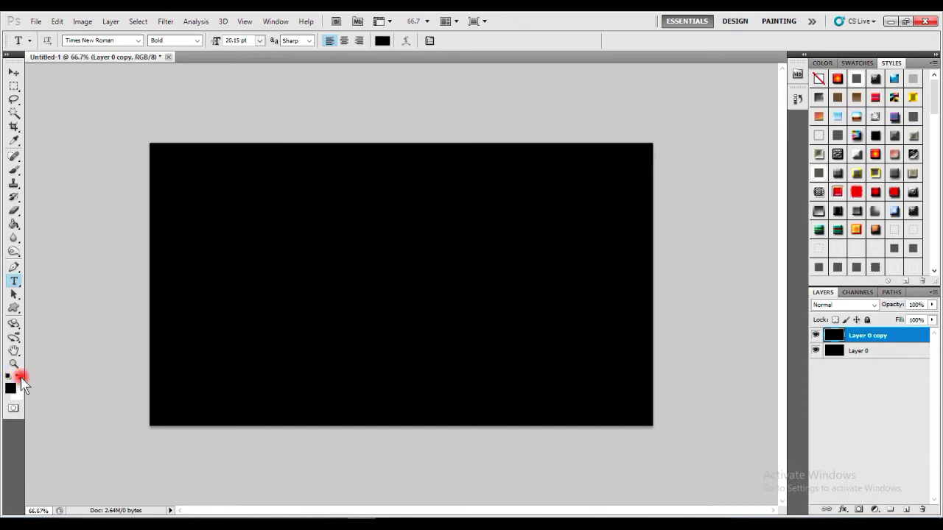
{"action": "left_click", "coordinate": [345, 295]}
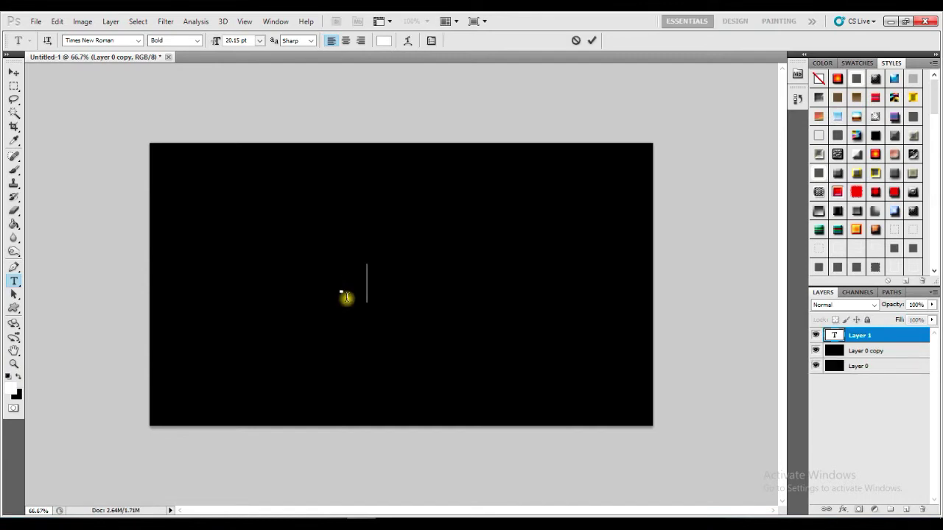
{"action": "type", "text": "Graphic"}
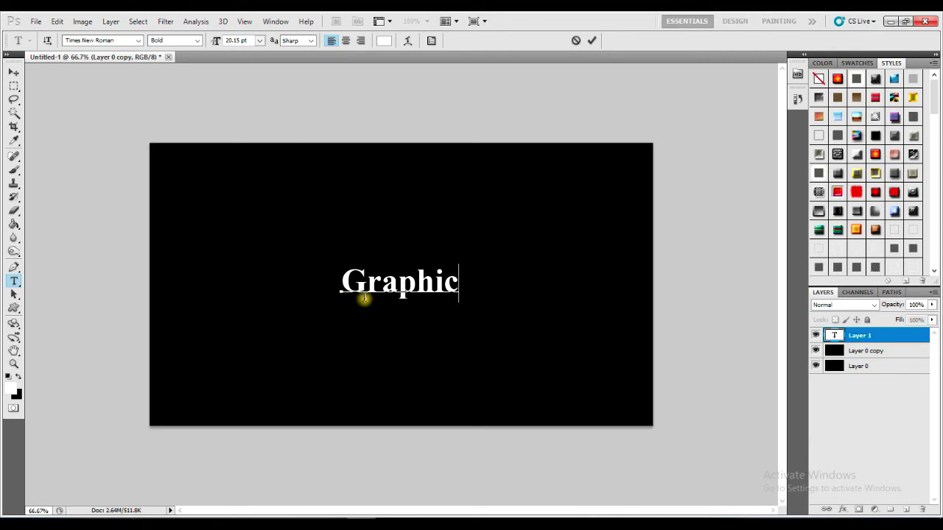
{"action": "left_click", "coordinate": [591, 41]}
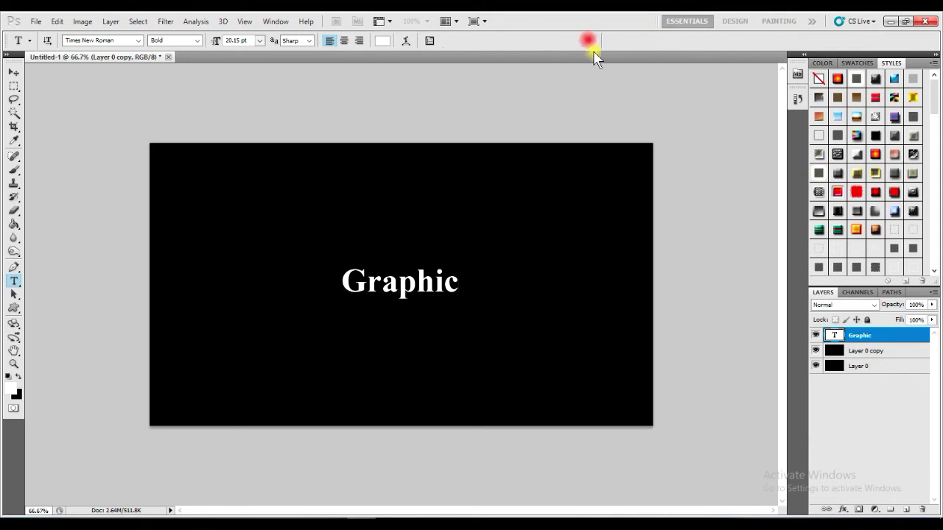
- Enlarge the Graphic text to 108.15 pt and move it down and left
{"action": "left_click", "coordinate": [235, 42]}
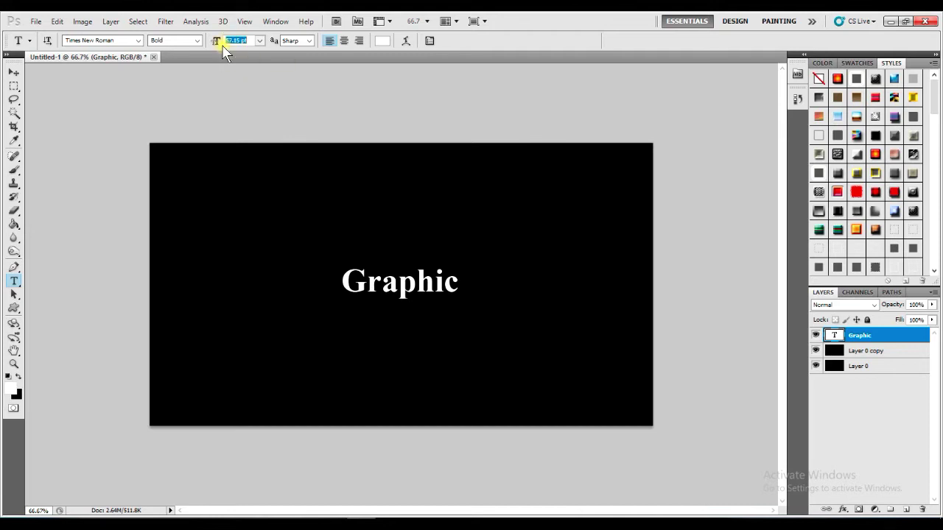
{"action": "left_click_drag", "start_coordinate": [222, 42], "coordinate": [223, 43]}
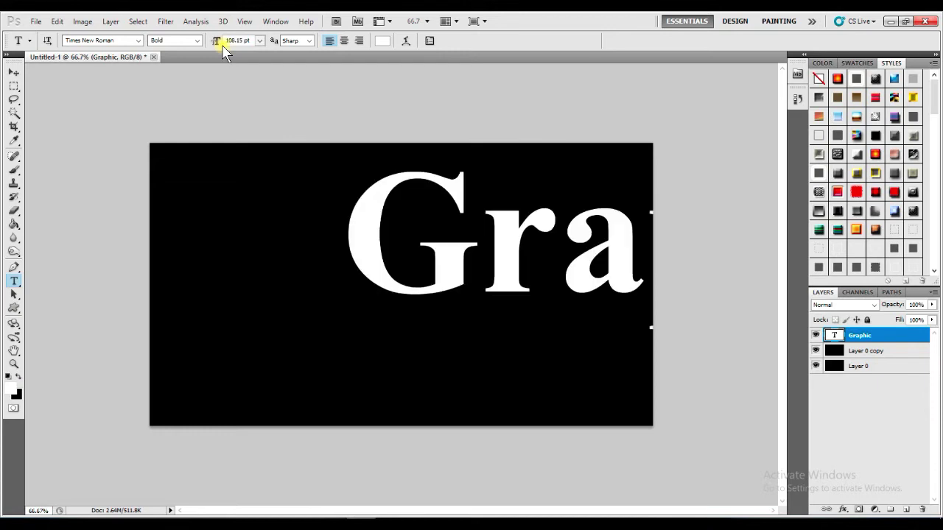
{"action": "left_click", "coordinate": [12, 74]}
{"action": "left_click_drag", "start_coordinate": [513, 252], "coordinate": [270, 330]}
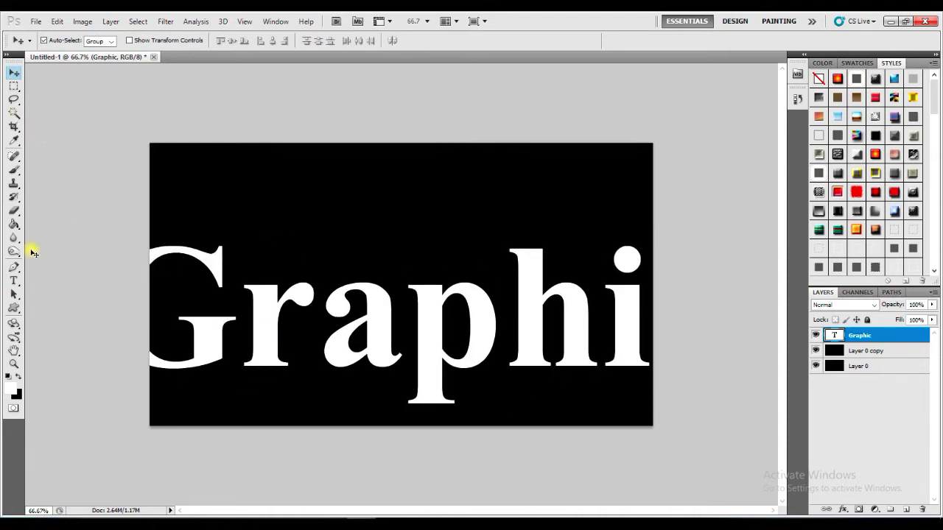
- Resize the Graphic text to 85.15 pt and reposition it across the canvas
{"action": "left_click", "coordinate": [16, 282]}
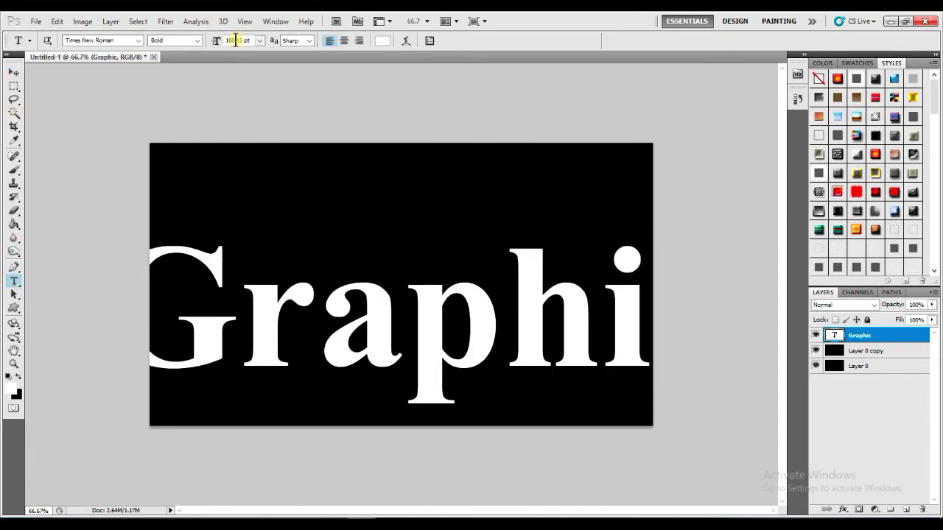
{"action": "left_click", "coordinate": [236, 42]}
{"action": "type", "text": "85.15"}
{"action": "key", "text": "Return"}
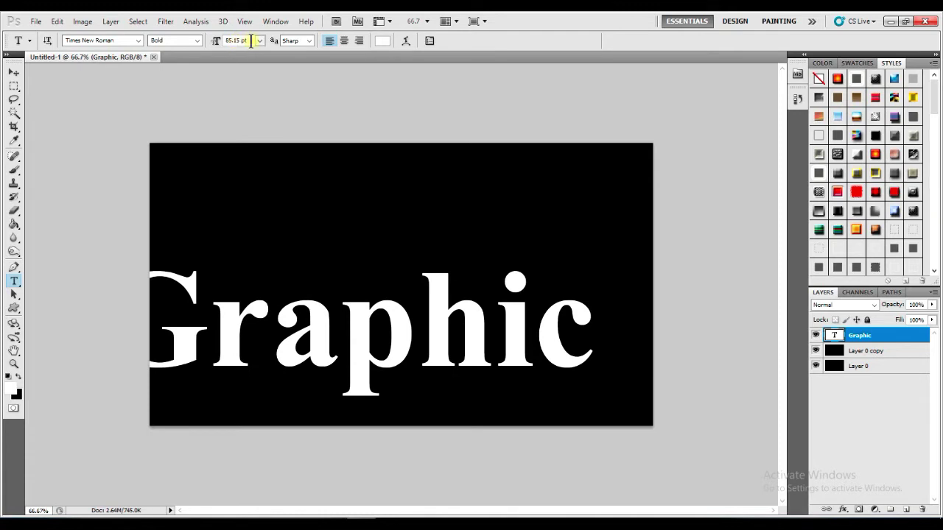
{"action": "left_click", "coordinate": [13, 72]}
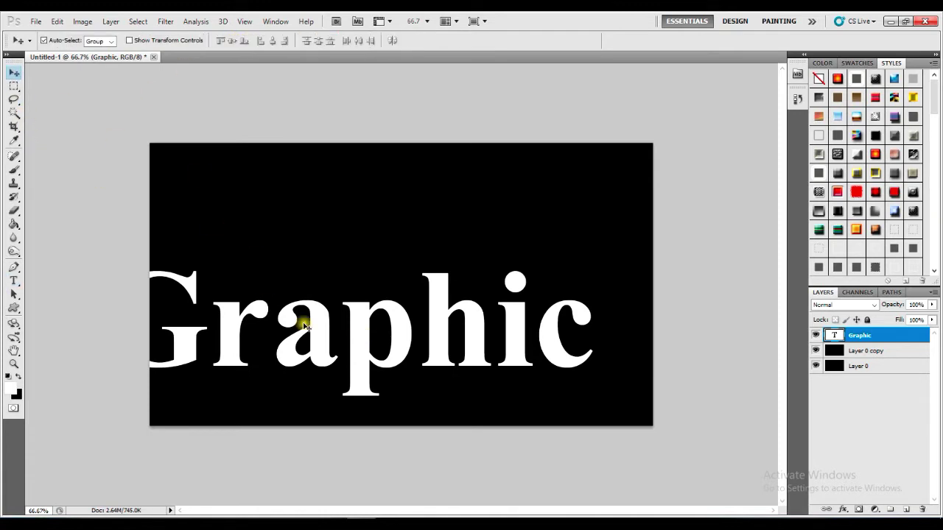
{"action": "left_click_drag", "start_coordinate": [364, 355], "coordinate": [411, 333]}
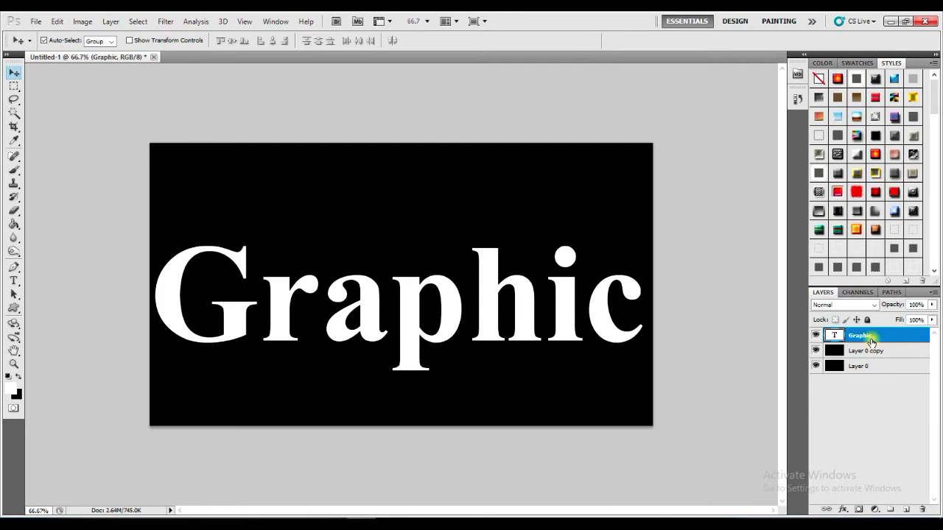
- Duplicate the Graphic text layer, then rotate the canvas 90° clockwise with the original selected
{"action": "key", "text": "ctrl+j"}
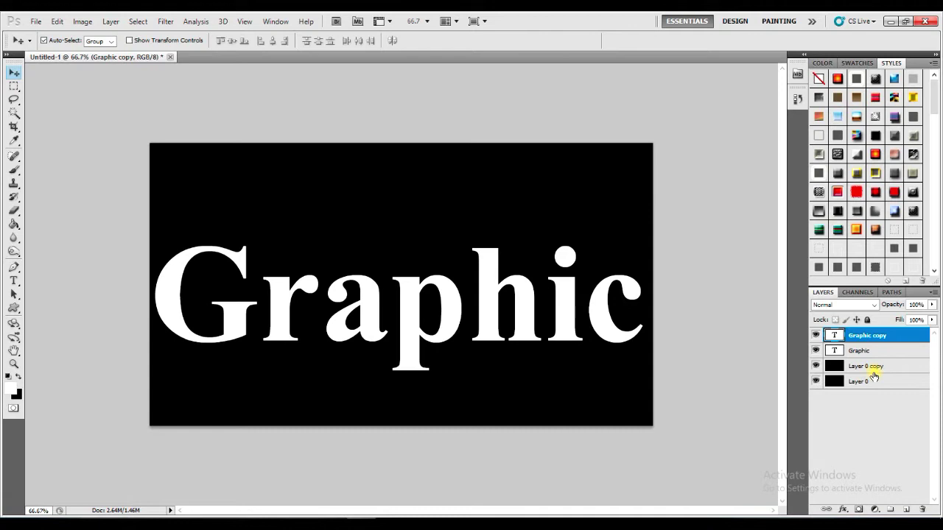
{"action": "left_click", "coordinate": [868, 354]}
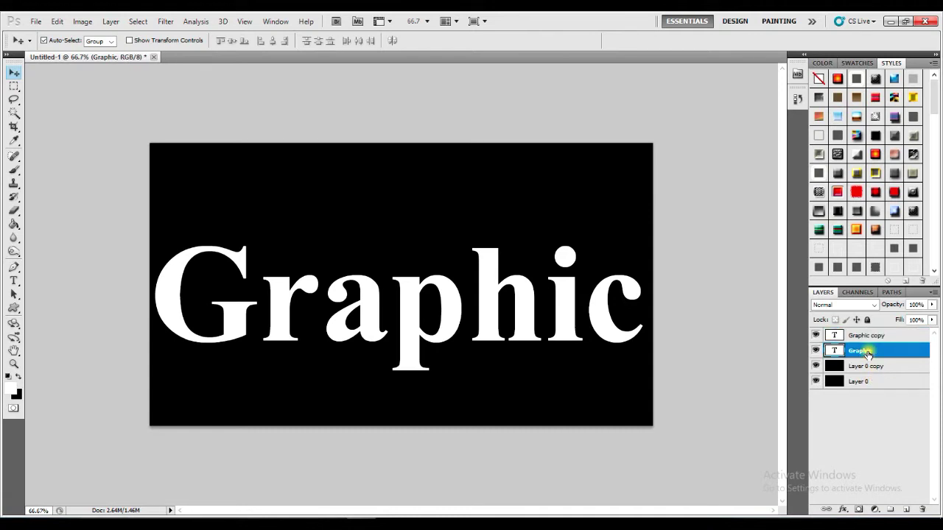
{"action": "left_click", "coordinate": [79, 22]}
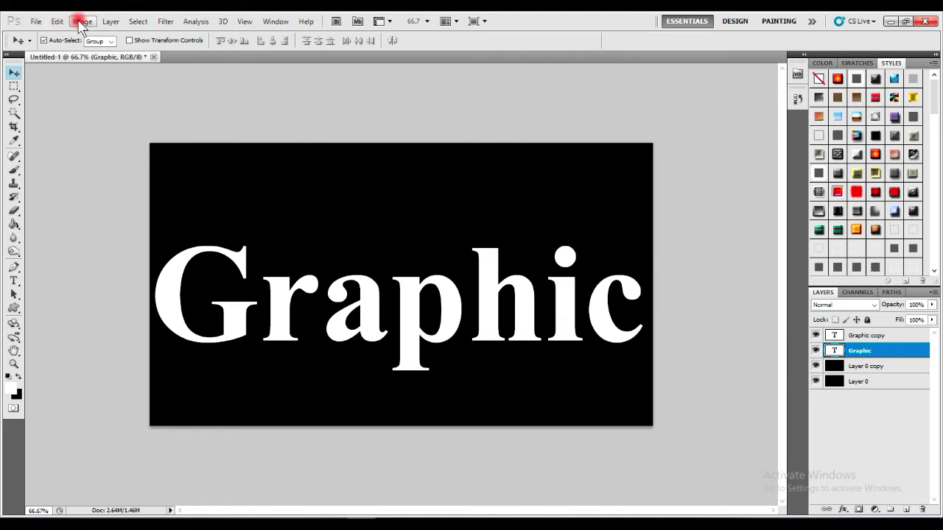
{"action": "mouse_move", "coordinate": [115, 159]}
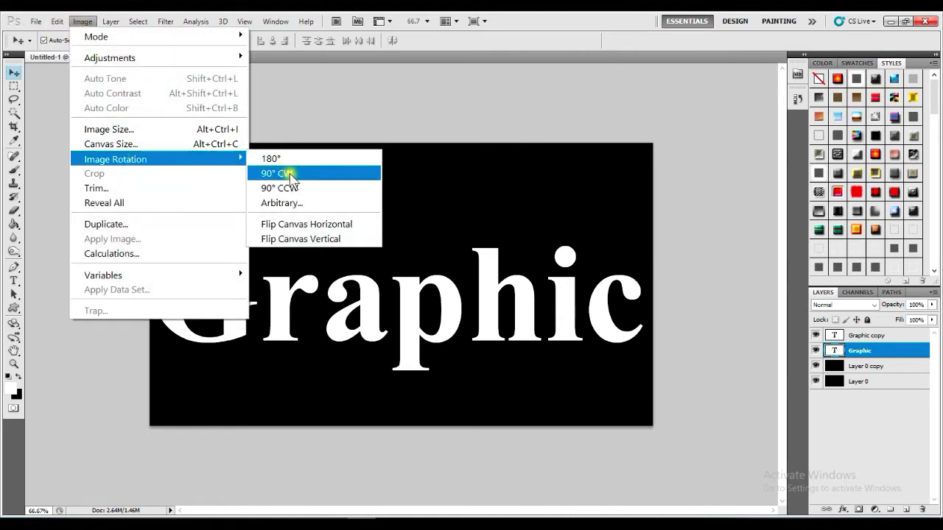
{"action": "left_click", "coordinate": [287, 174]}
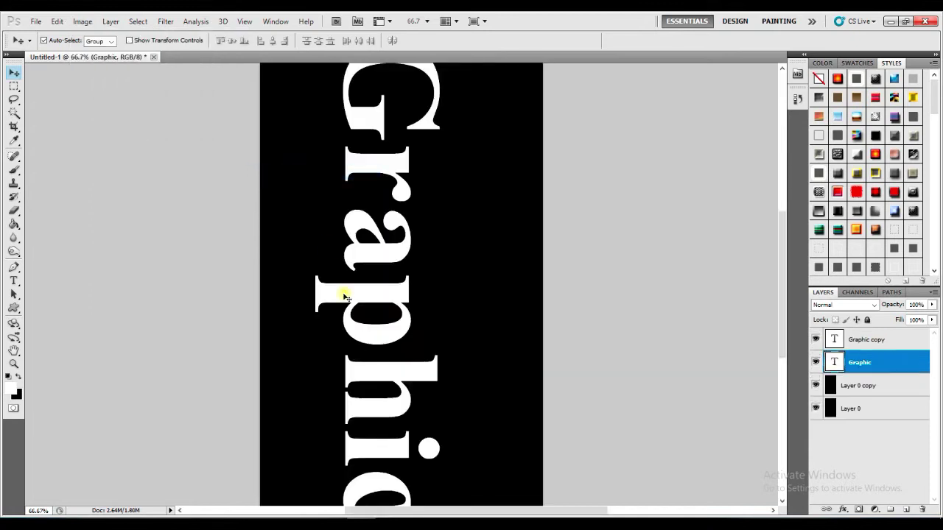
{"action": "mouse_move", "coordinate": [784, 306]}
{"action": "left_mouse_down"}
{"action": "mouse_move", "coordinate": [791, 257]}
{"action": "mouse_move", "coordinate": [796, 308]}
{"action": "left_mouse_up"}
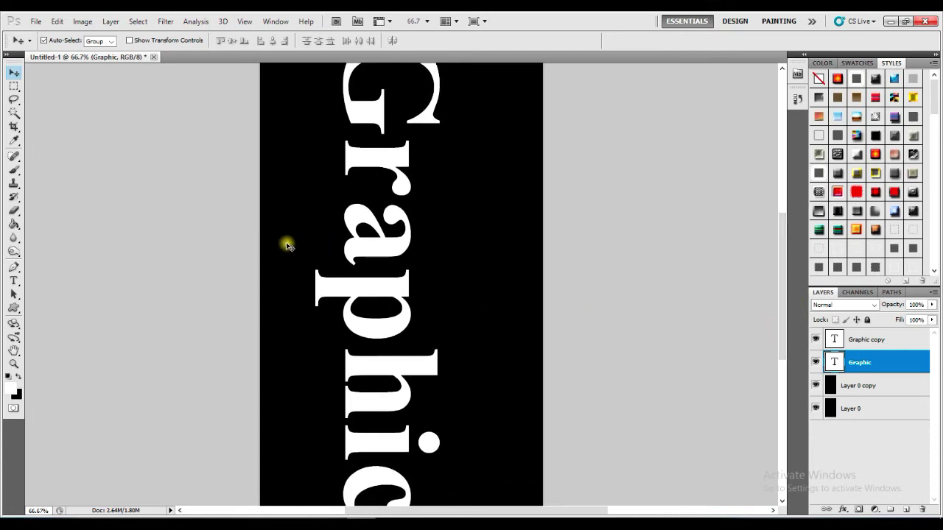
{"action": "left_click", "coordinate": [166, 22]}
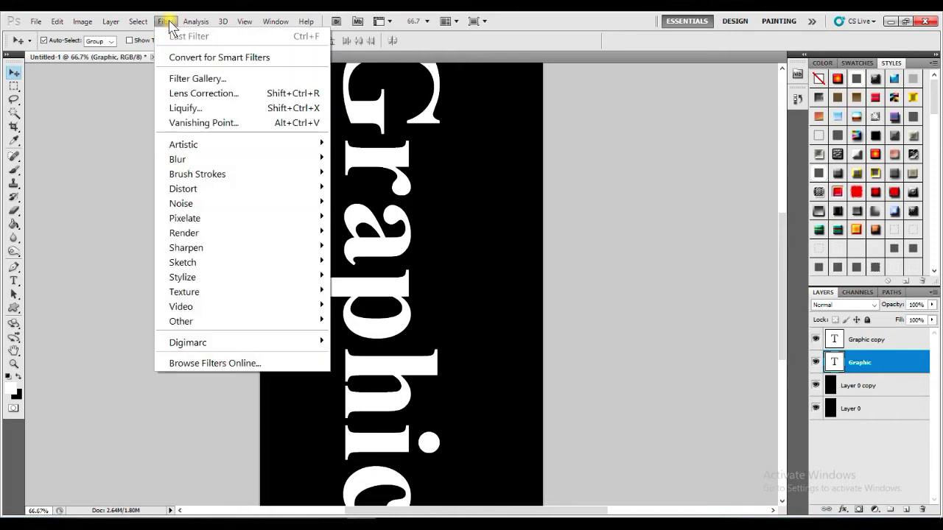
{"action": "mouse_move", "coordinate": [182, 277]}
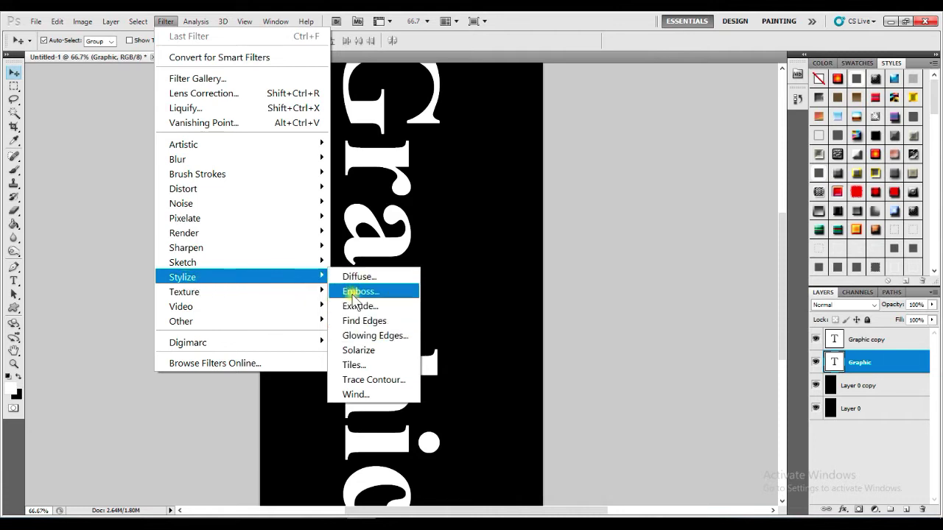
- Rasterize the Graphic layer and apply the Wind filter blowing from the left
{"action": "left_click", "coordinate": [363, 395]}
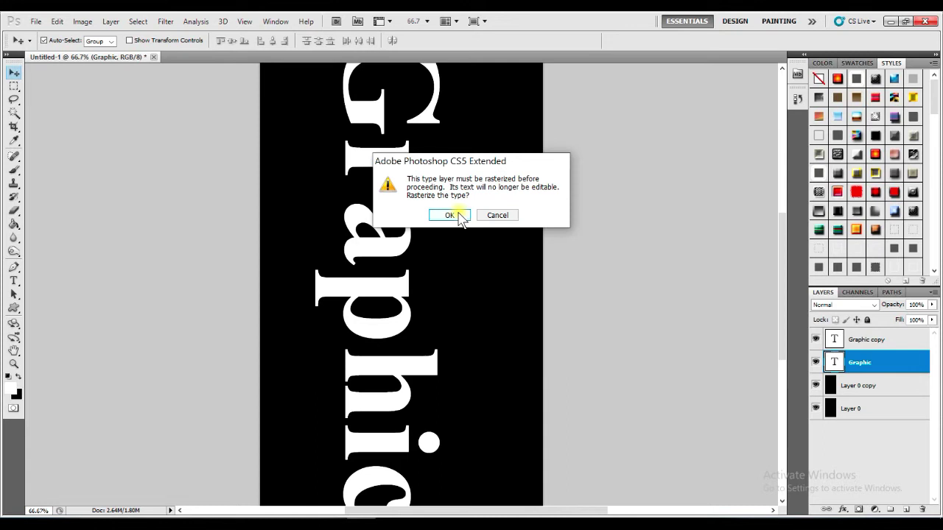
{"action": "left_click", "coordinate": [455, 216]}
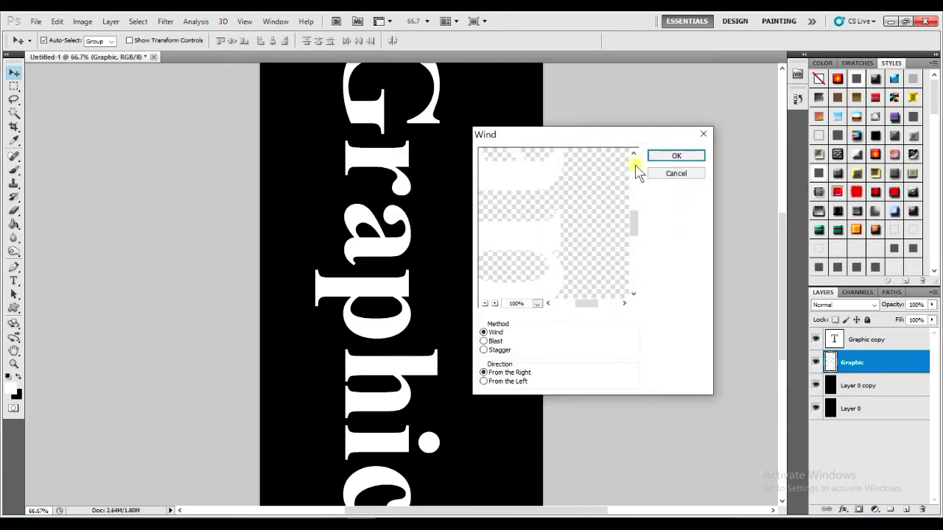
{"action": "left_click_drag", "start_coordinate": [603, 140], "coordinate": [630, 142]}
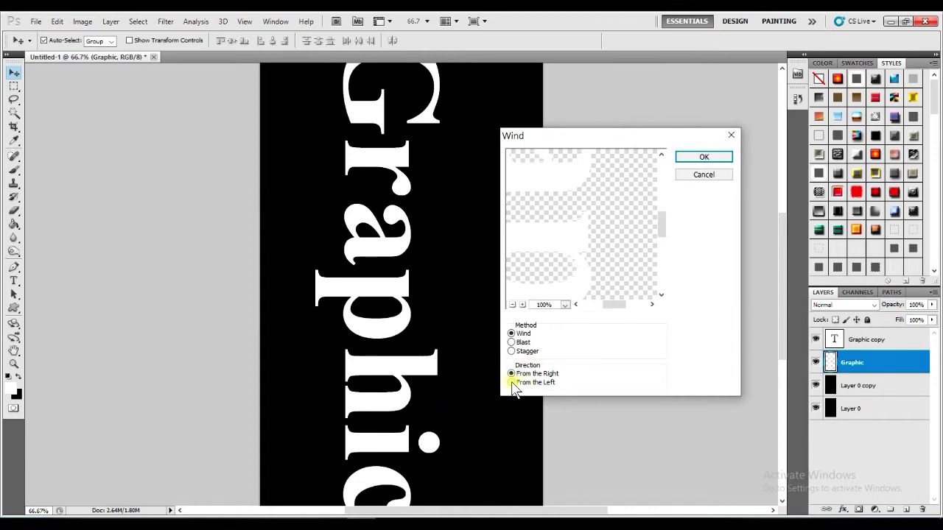
{"action": "left_click", "coordinate": [511, 384]}
{"action": "left_click", "coordinate": [511, 375]}
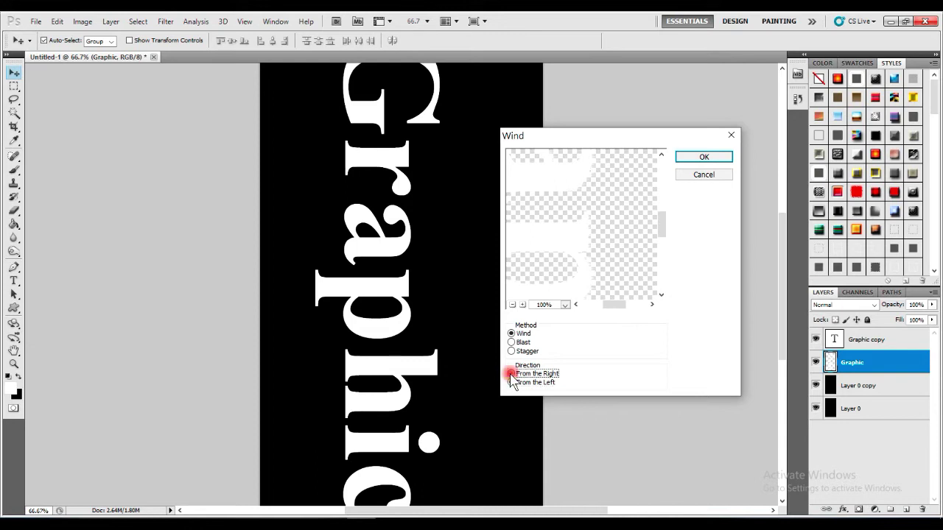
{"action": "left_click", "coordinate": [511, 383]}
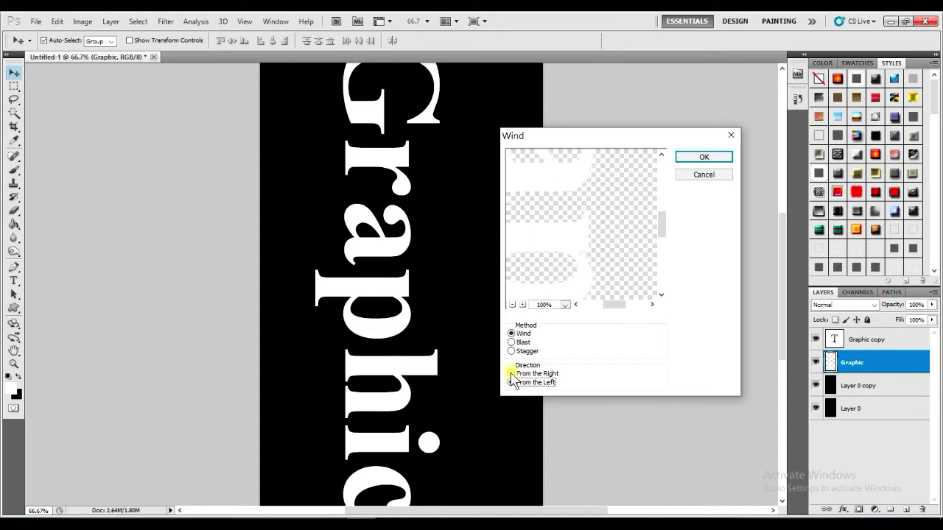
{"action": "left_click", "coordinate": [692, 158]}
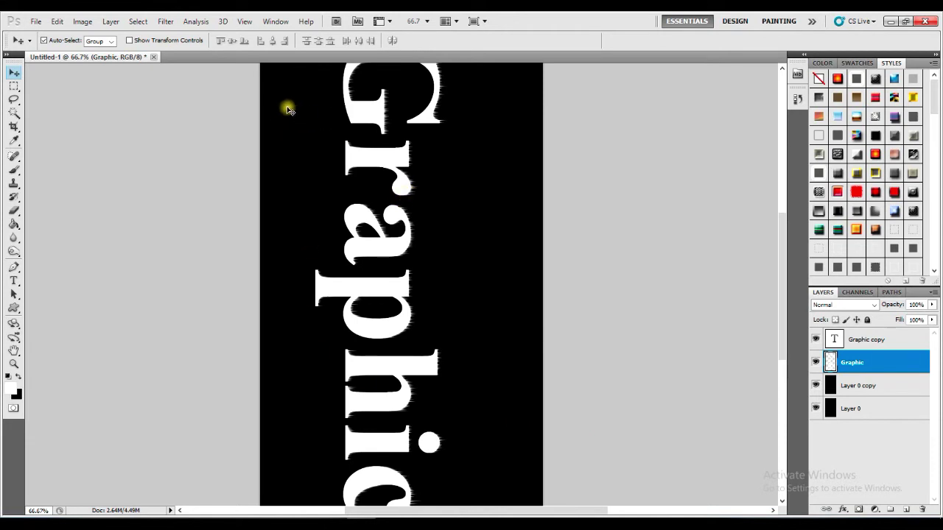
- Repeat the Wind filter twice more for longer, denser streaks
{"action": "left_click", "coordinate": [163, 22]}
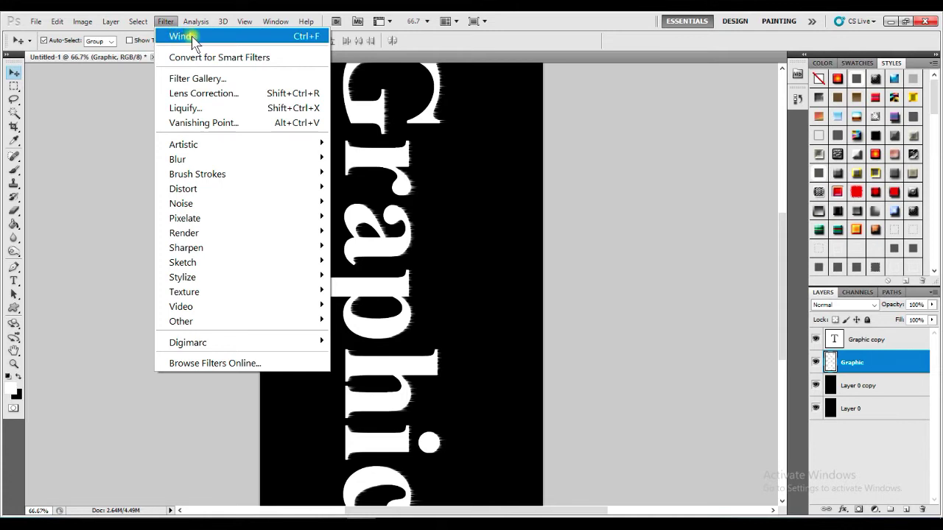
{"action": "left_click", "coordinate": [192, 37]}
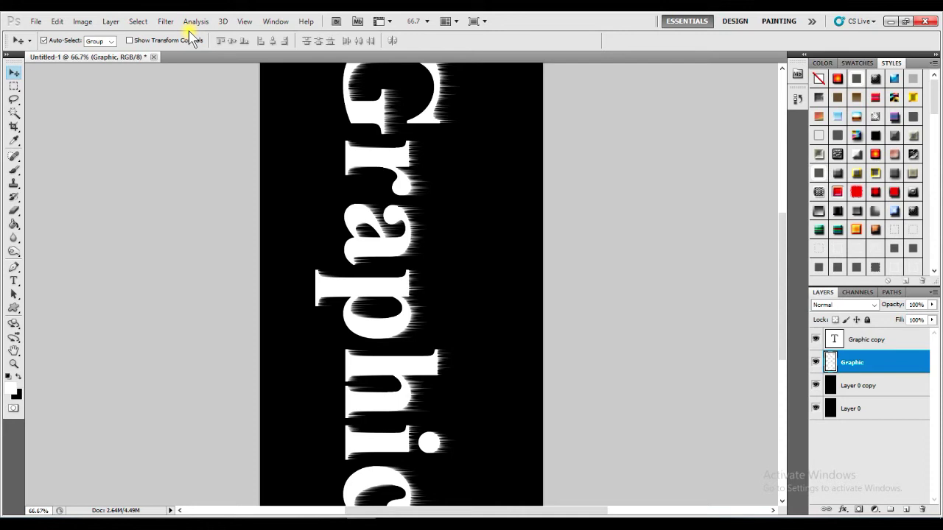
{"action": "left_click", "coordinate": [166, 22]}
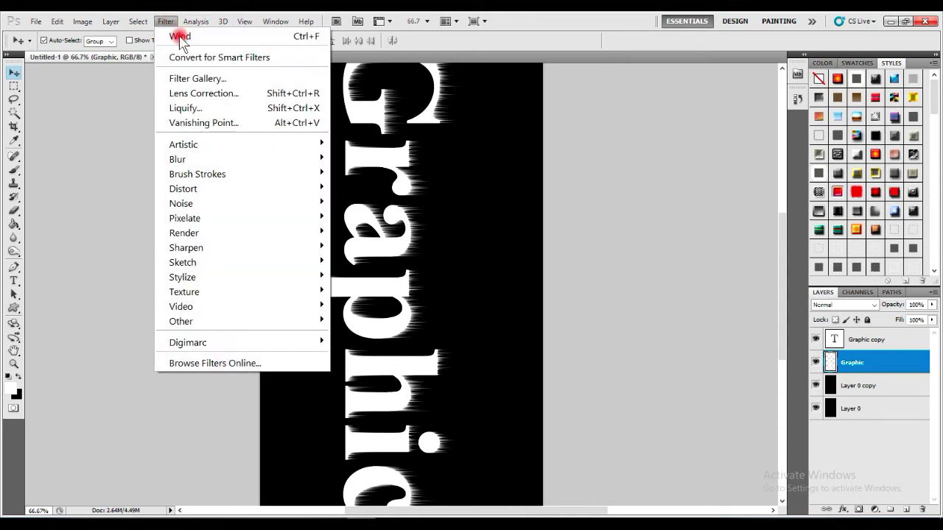
{"action": "left_click", "coordinate": [180, 36]}
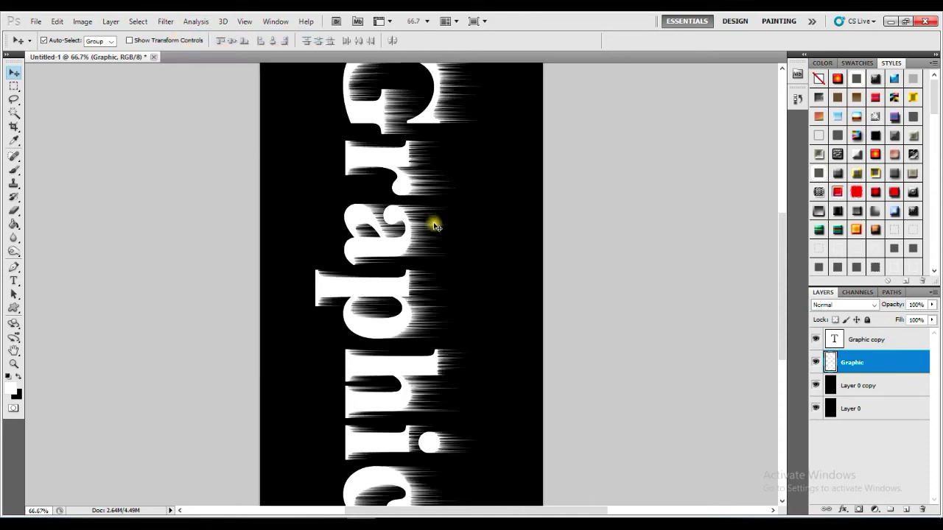
{"action": "left_click", "coordinate": [81, 21]}
{"action": "mouse_move", "coordinate": [115, 159]}
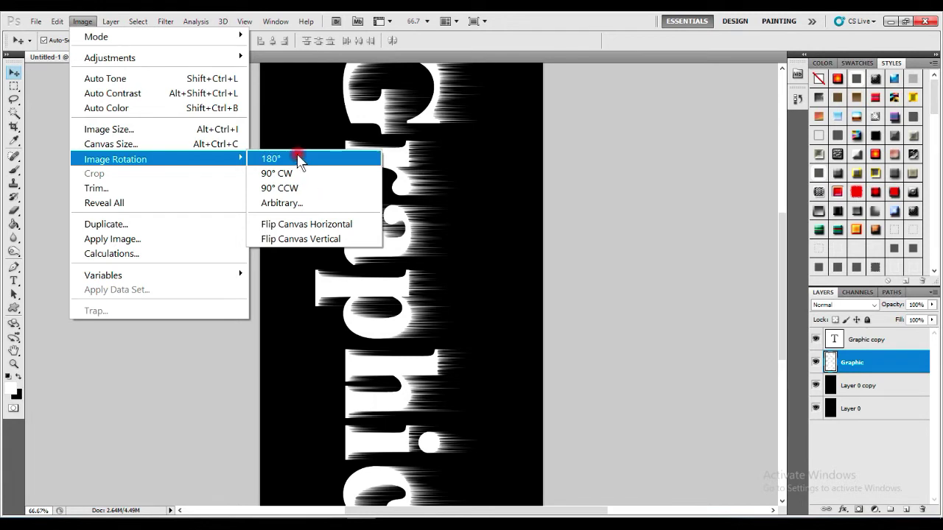
- Rotate the canvas 180° then 90° clockwise so Graphic reads horizontally with rising streaks
{"action": "left_click", "coordinate": [300, 161]}
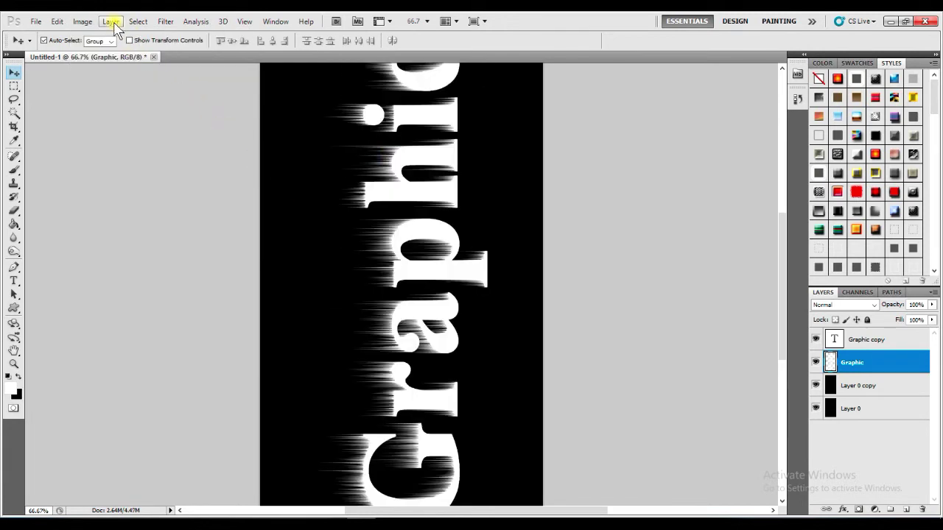
{"action": "left_click", "coordinate": [83, 22]}
{"action": "mouse_move", "coordinate": [116, 159]}
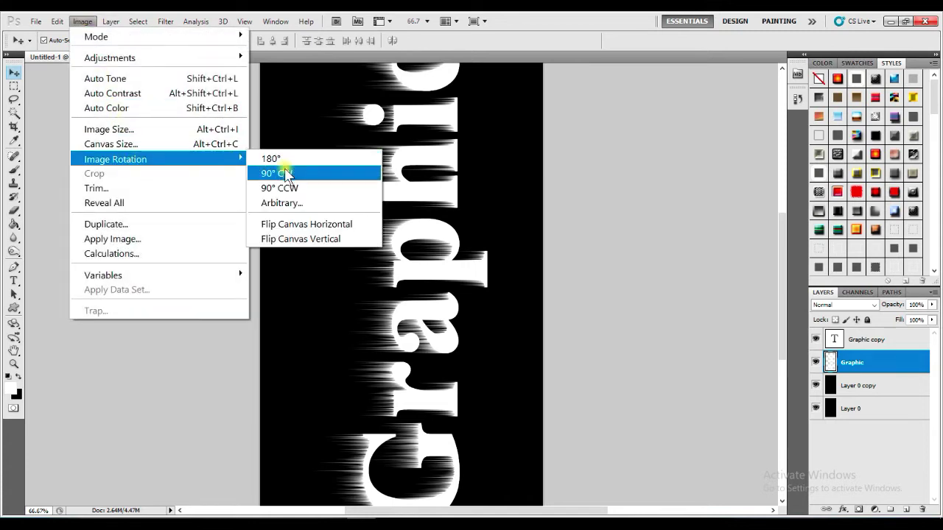
{"action": "left_click", "coordinate": [286, 172]}
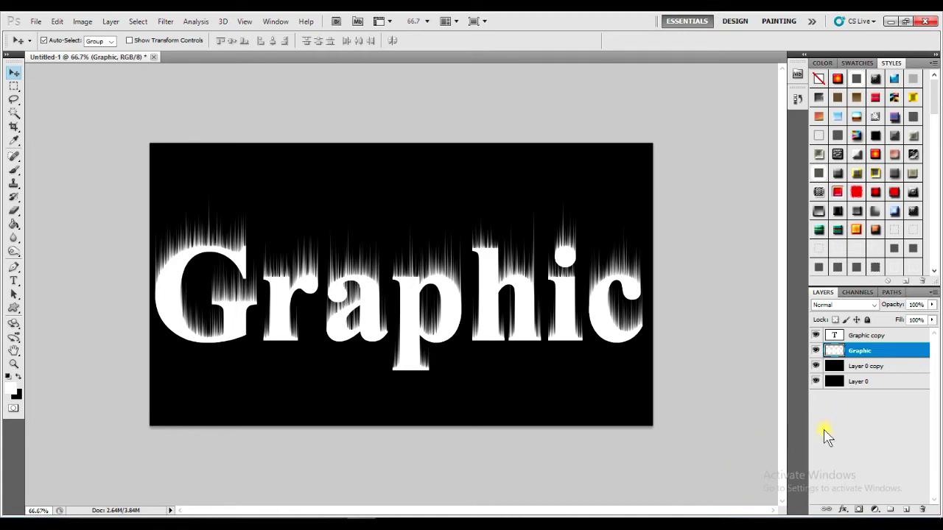
- Duplicate the streaked layer as Graphic copy 2 and reselect the Graphic layer
{"action": "key", "text": "ctrl+j"}
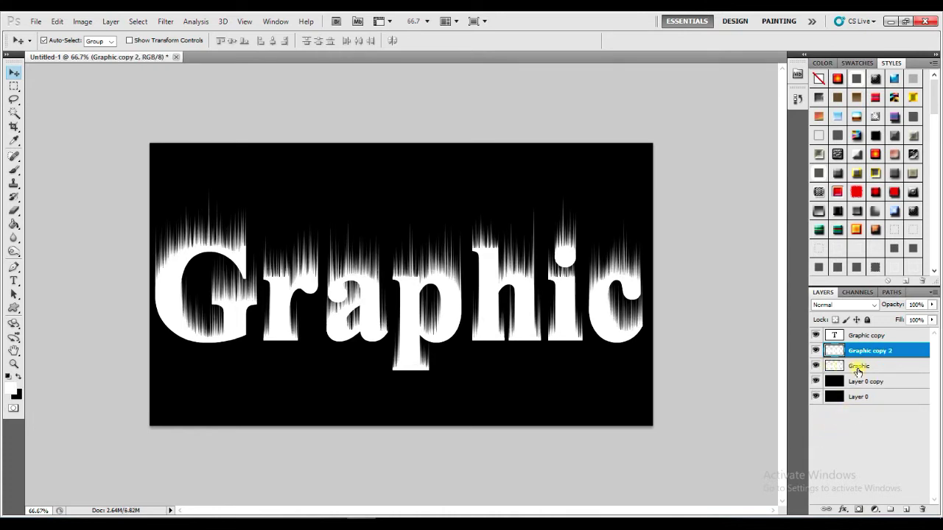
{"action": "left_click", "coordinate": [858, 368]}
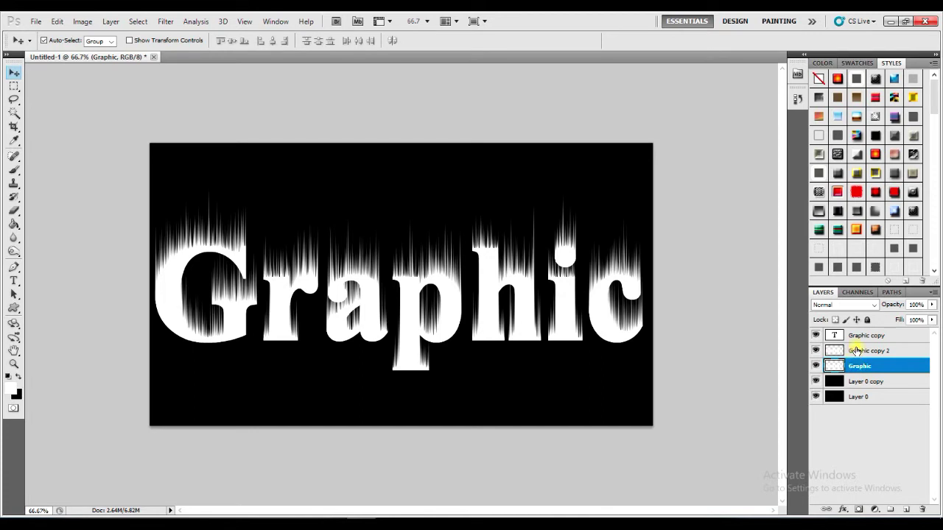
{"action": "left_click", "coordinate": [856, 350]}
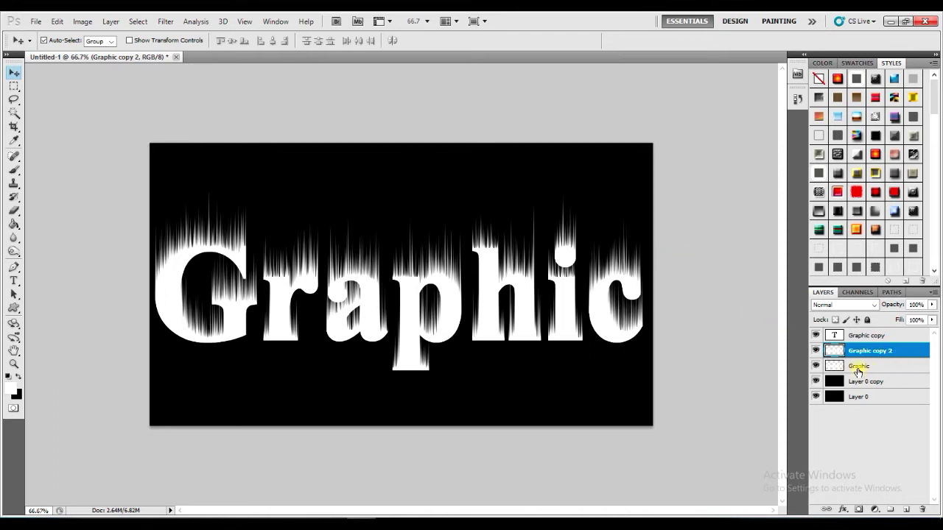
{"action": "left_click", "coordinate": [858, 368]}
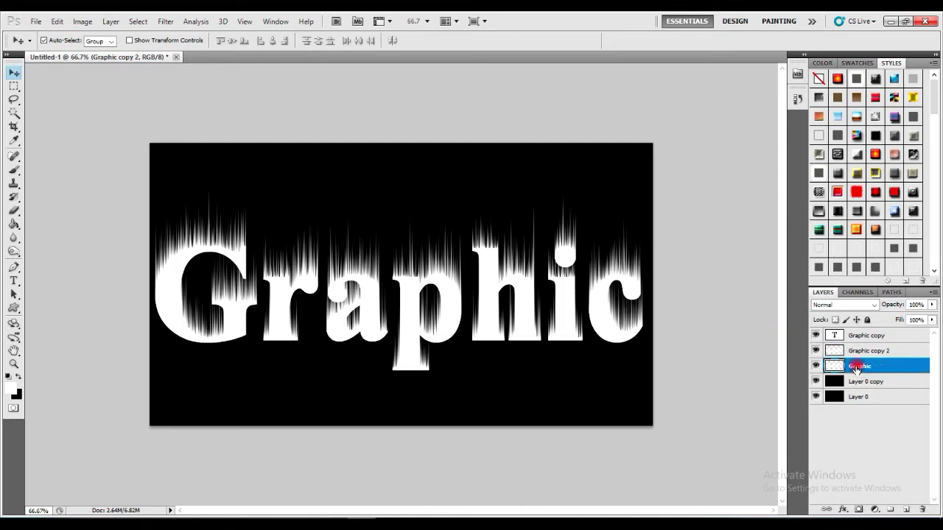
{"action": "left_click", "coordinate": [163, 21]}
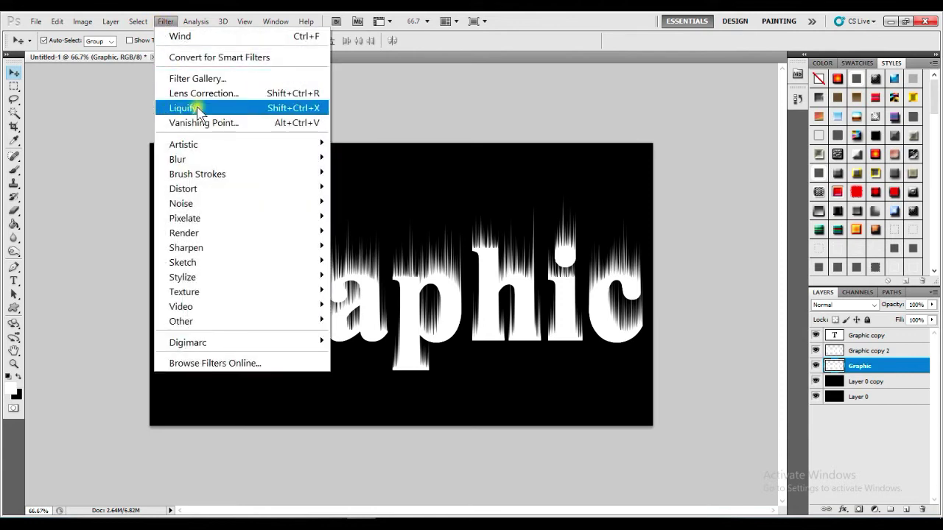
- In Liquify, swirl the streaks above the c, h, p, a and r into flames
{"action": "left_click", "coordinate": [197, 106]}
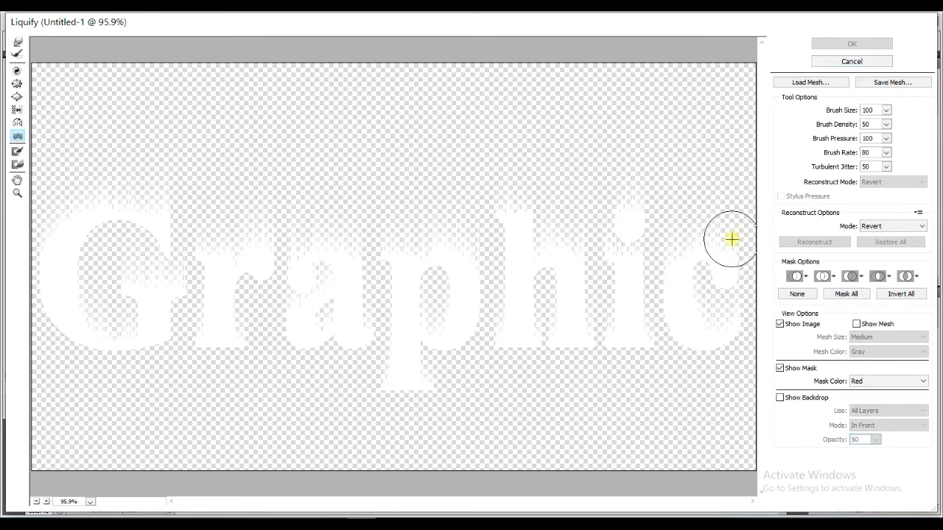
{"action": "mouse_move", "coordinate": [724, 245]}
{"action": "left_mouse_down"}
{"action": "mouse_move", "coordinate": [679, 221]}
{"action": "mouse_move", "coordinate": [645, 165]}
{"action": "left_mouse_up"}
{"action": "left_click_drag", "start_coordinate": [623, 204], "coordinate": [612, 167]}
{"action": "mouse_move", "coordinate": [574, 238]}
{"action": "left_mouse_down"}
{"action": "mouse_move", "coordinate": [576, 215]}
{"action": "mouse_move", "coordinate": [503, 175]}
{"action": "left_mouse_up"}
{"action": "mouse_move", "coordinate": [459, 242]}
{"action": "left_mouse_down"}
{"action": "mouse_move", "coordinate": [461, 218]}
{"action": "mouse_move", "coordinate": [425, 206]}
{"action": "left_mouse_up"}
{"action": "left_click_drag", "start_coordinate": [404, 238], "coordinate": [398, 221]}
{"action": "left_click_drag", "start_coordinate": [347, 247], "coordinate": [357, 220]}
{"action": "mouse_move", "coordinate": [312, 246]}
{"action": "left_mouse_down"}
{"action": "mouse_move", "coordinate": [307, 225]}
{"action": "mouse_move", "coordinate": [253, 208]}
{"action": "left_mouse_up"}
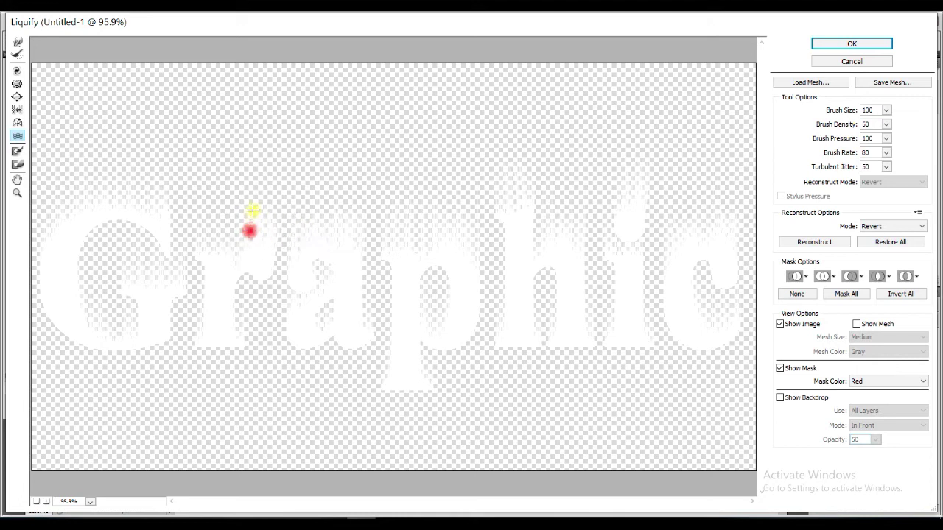
{"action": "mouse_move", "coordinate": [213, 238]}
{"action": "left_mouse_down"}
{"action": "mouse_move", "coordinate": [221, 203]}
{"action": "mouse_move", "coordinate": [170, 159]}
{"action": "left_mouse_up"}
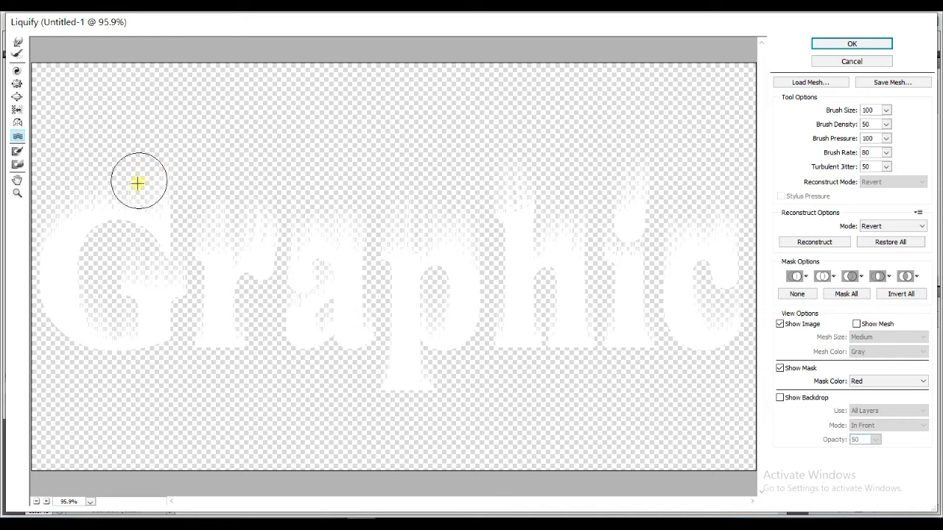
- Warp the streaks above the G, slightly distort the G, c and p, and apply Liquify
{"action": "left_click_drag", "start_coordinate": [97, 183], "coordinate": [99, 147]}
{"action": "left_click_drag", "start_coordinate": [76, 195], "coordinate": [69, 162]}
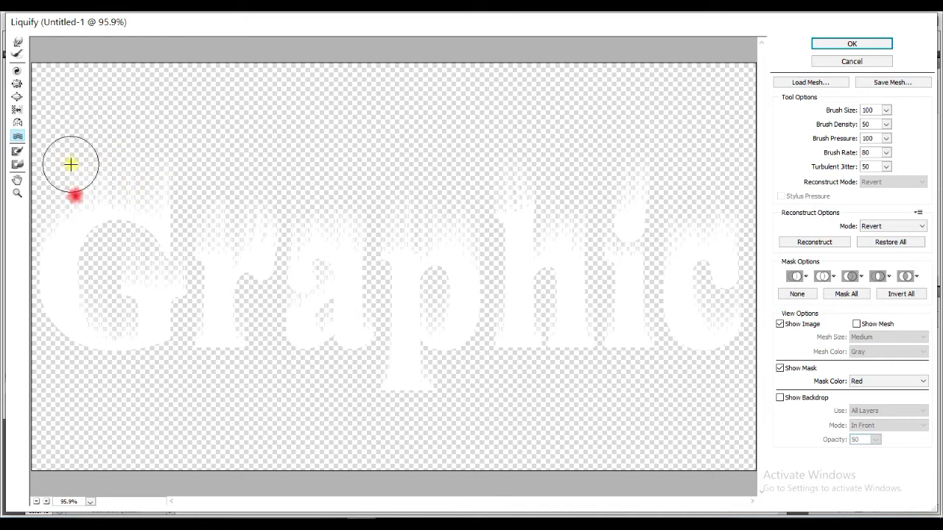
{"action": "left_click_drag", "start_coordinate": [129, 195], "coordinate": [133, 177]}
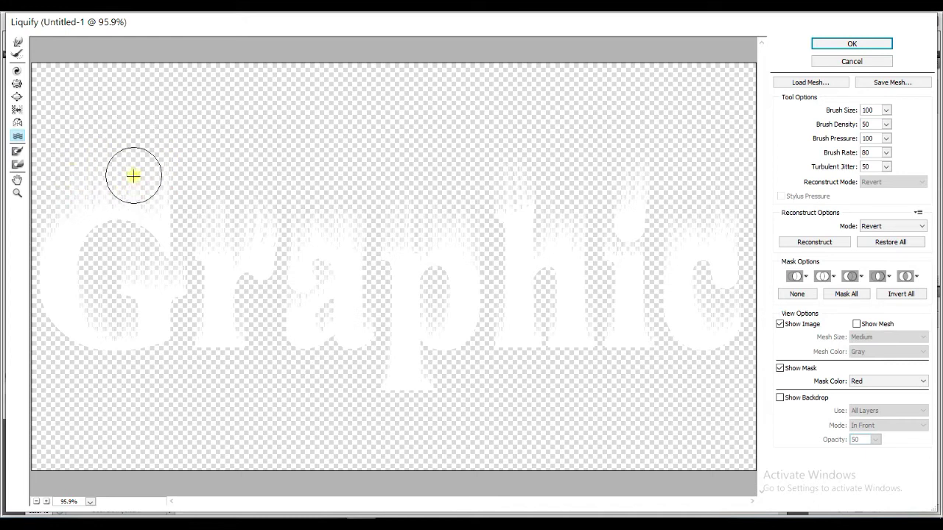
{"action": "left_click", "coordinate": [156, 272]}
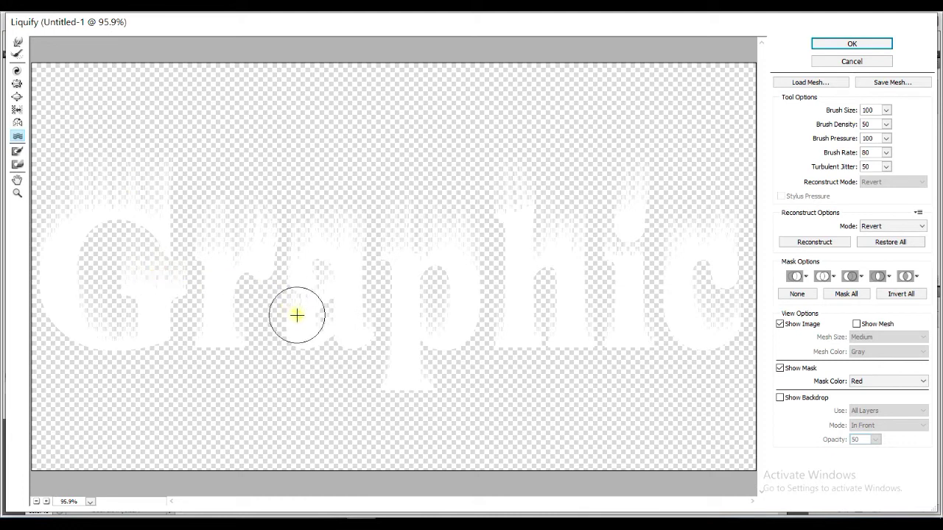
{"action": "left_click", "coordinate": [172, 271]}
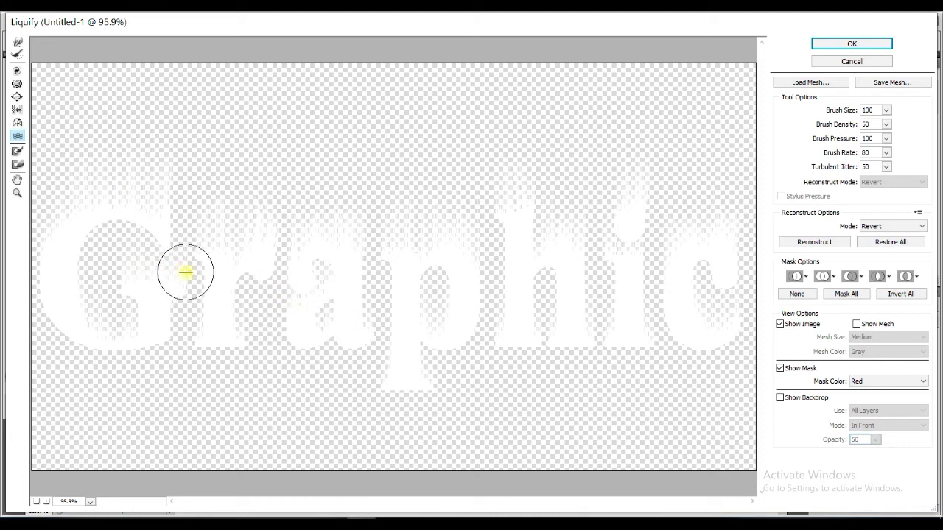
{"action": "left_click", "coordinate": [714, 317]}
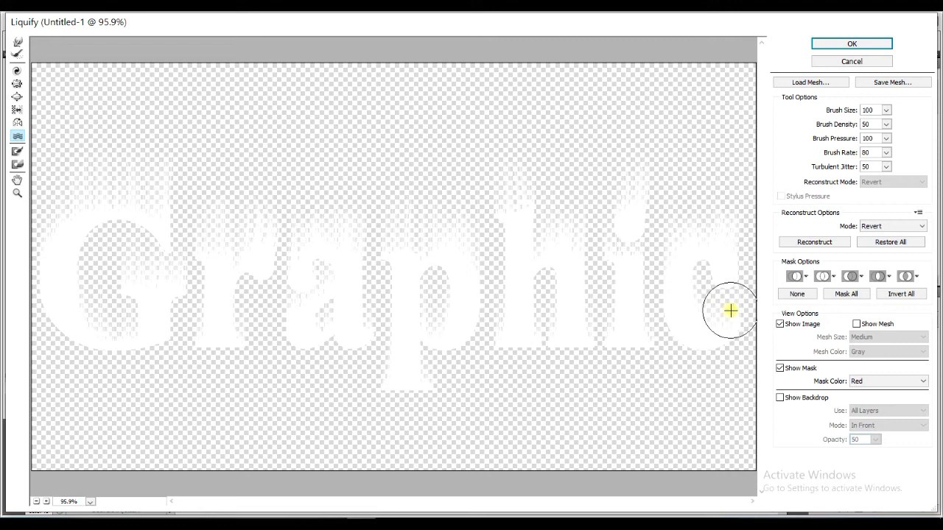
{"action": "left_click", "coordinate": [429, 315]}
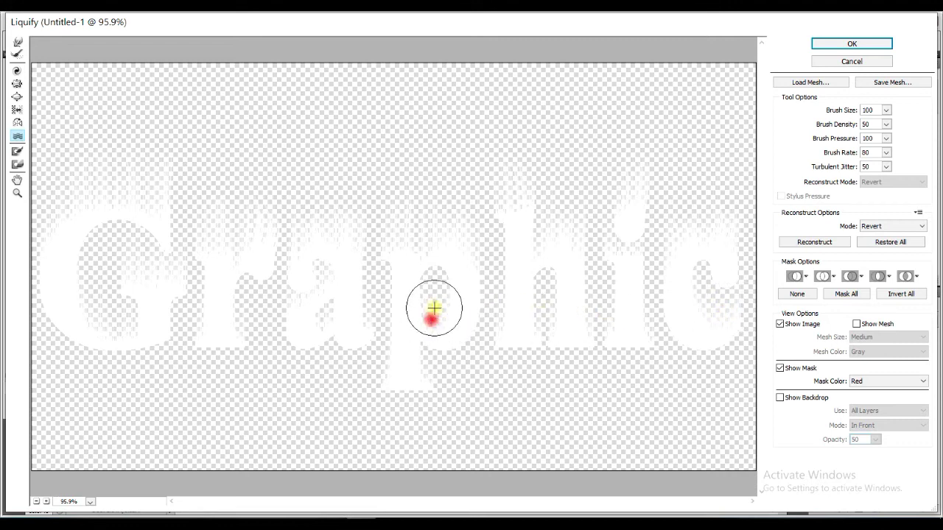
{"action": "left_click", "coordinate": [436, 309]}
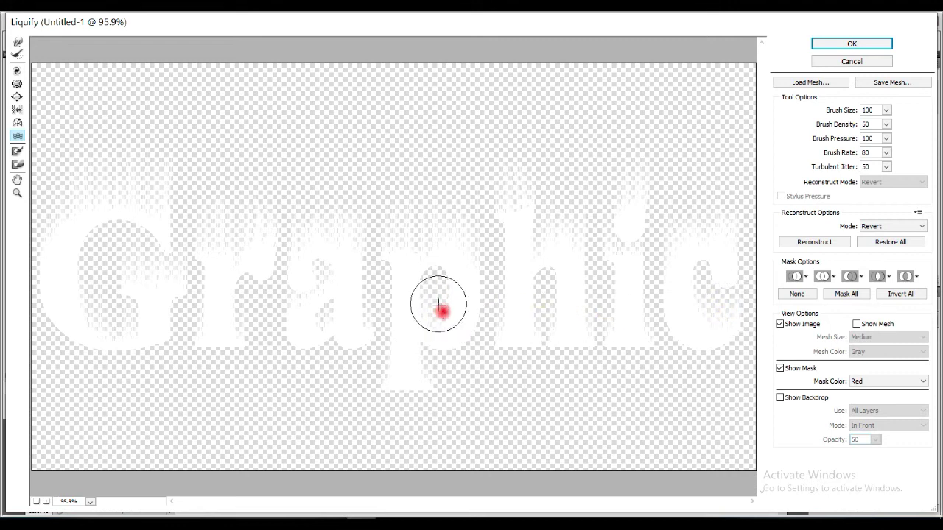
{"action": "left_click", "coordinate": [825, 46]}
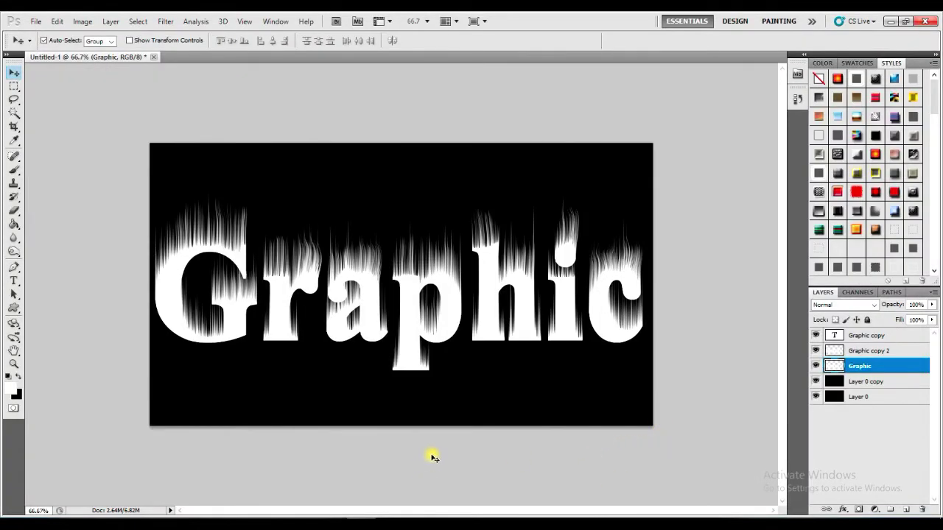
- Switch to the Rectangular Marquee tool and make Graphic copy 2 the active layer
{"action": "key", "text": "m"}
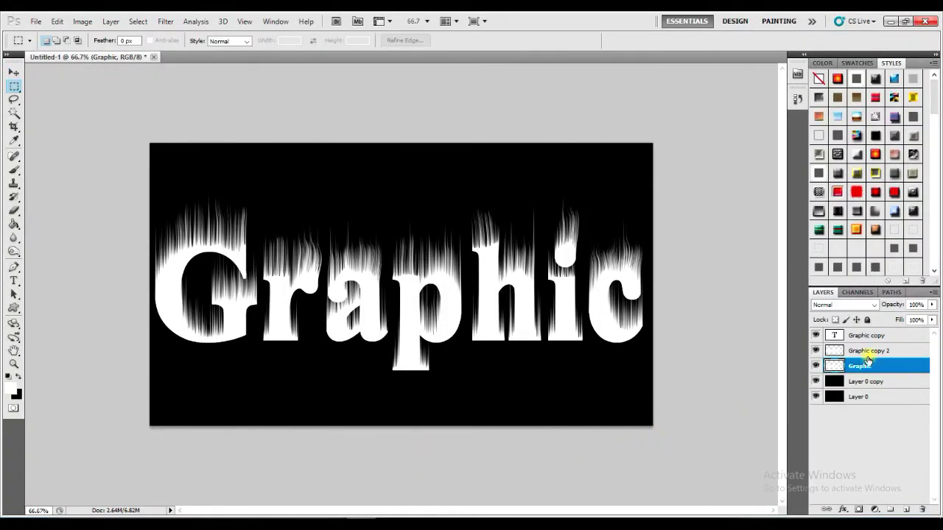
{"action": "left_click", "coordinate": [867, 355]}
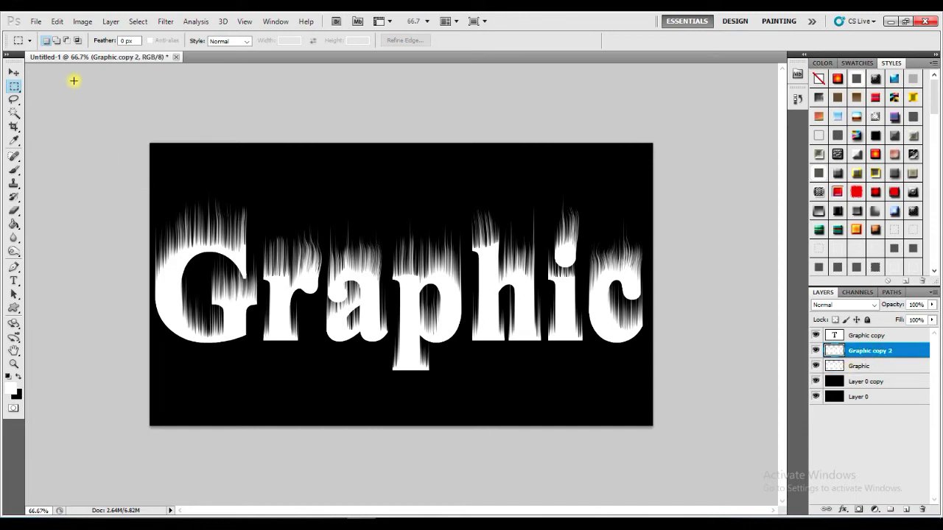
{"action": "left_click", "coordinate": [165, 20]}
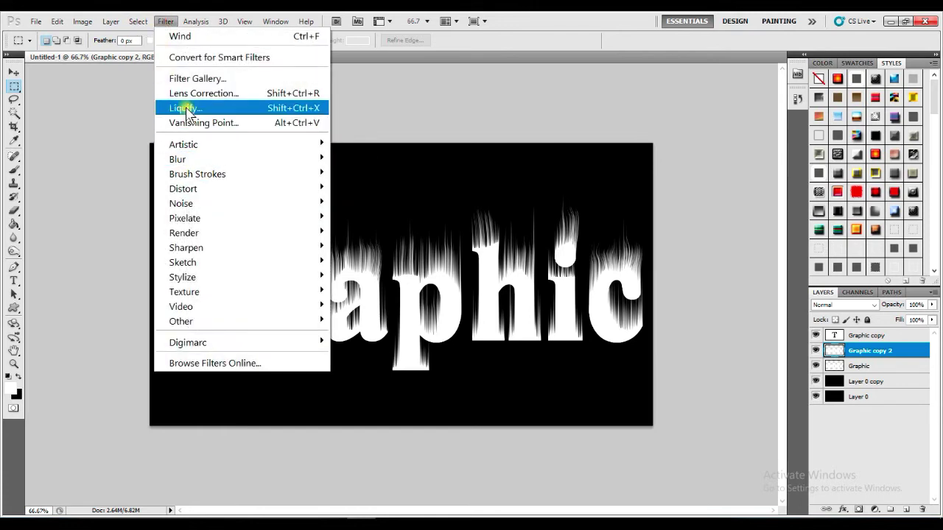
- In Liquify on Graphic copy 2, roughen the flames above the G, r, a, p and h
{"action": "left_click", "coordinate": [187, 107]}
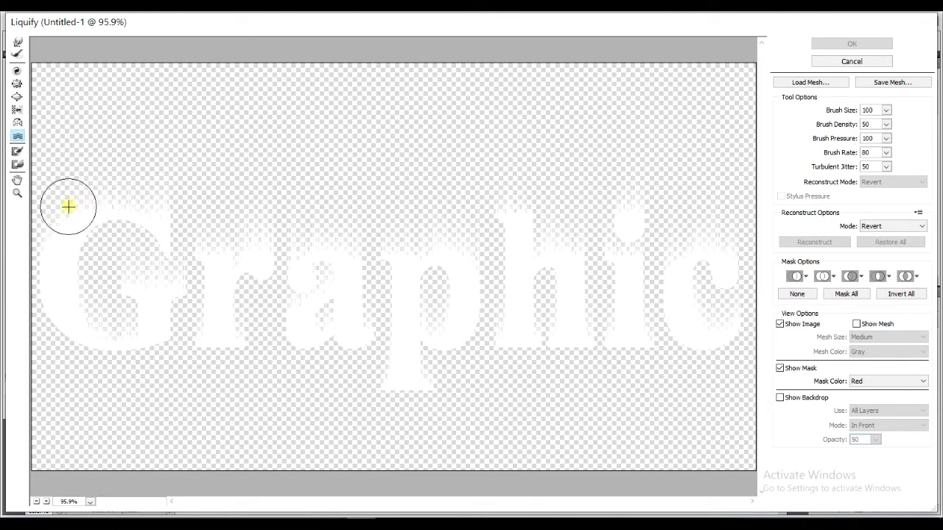
{"action": "left_click", "coordinate": [116, 192]}
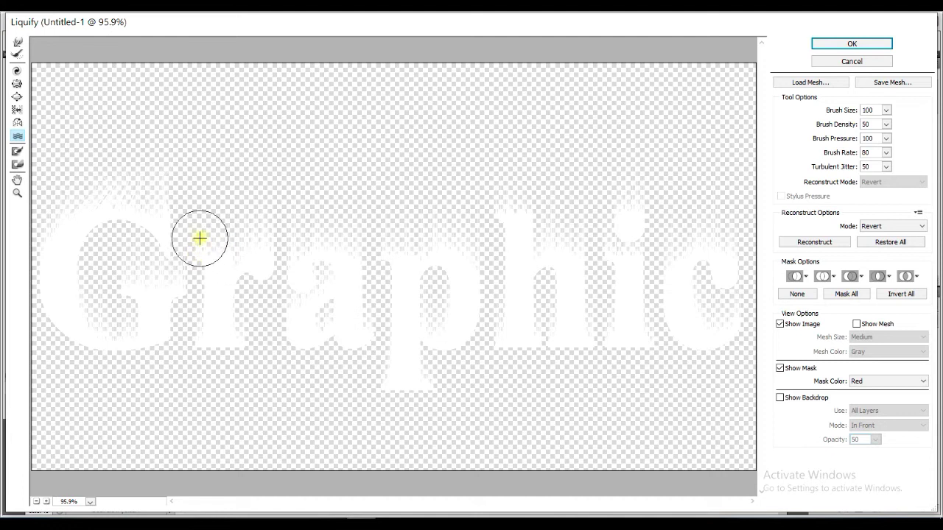
{"action": "left_click", "coordinate": [284, 224]}
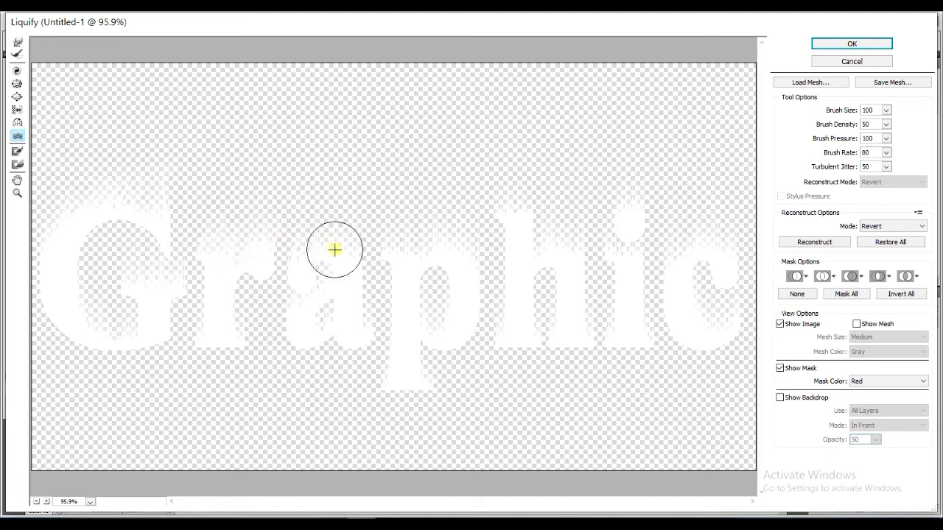
{"action": "left_click", "coordinate": [307, 243]}
{"action": "left_click_drag", "start_coordinate": [294, 229], "coordinate": [339, 236]}
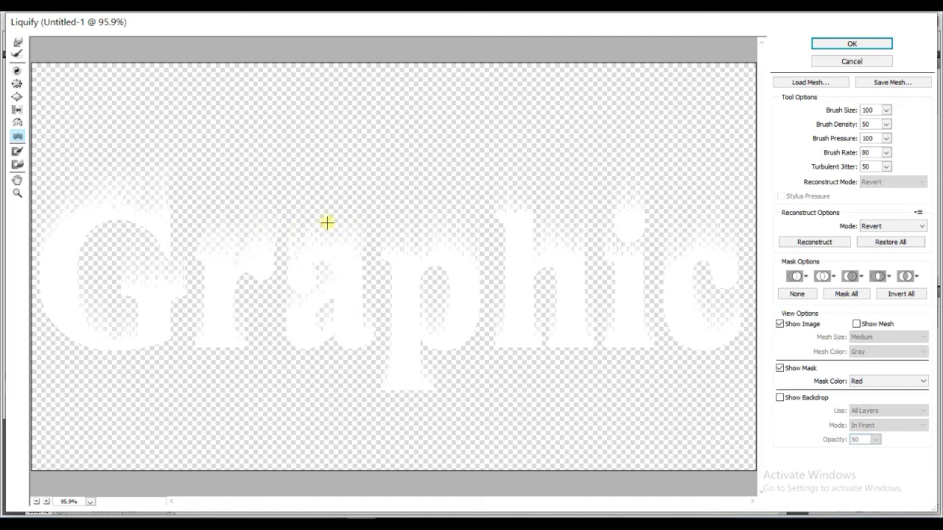
{"action": "left_click_drag", "start_coordinate": [375, 230], "coordinate": [435, 218]}
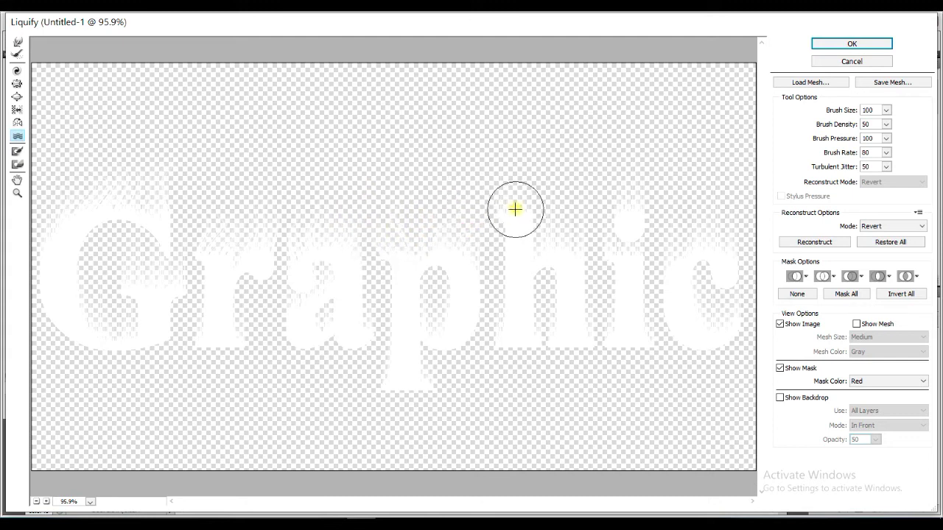
{"action": "mouse_move", "coordinate": [504, 182]}
{"action": "left_mouse_down"}
{"action": "mouse_move", "coordinate": [535, 181]}
{"action": "mouse_move", "coordinate": [565, 223]}
{"action": "left_mouse_up"}
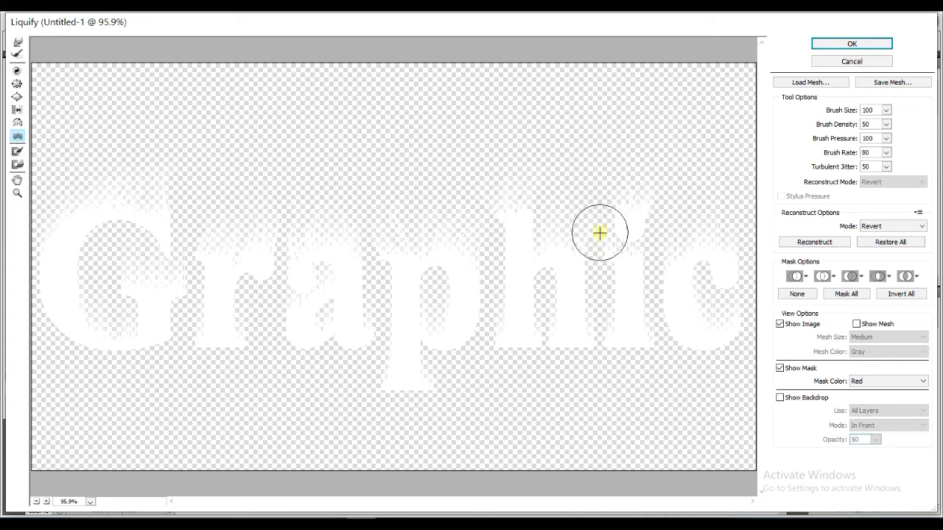
- Add turbulence around the i dot, the c and the G strokes, then apply Liquify
{"action": "left_click_drag", "start_coordinate": [599, 221], "coordinate": [687, 236]}
{"action": "left_click", "coordinate": [677, 227]}
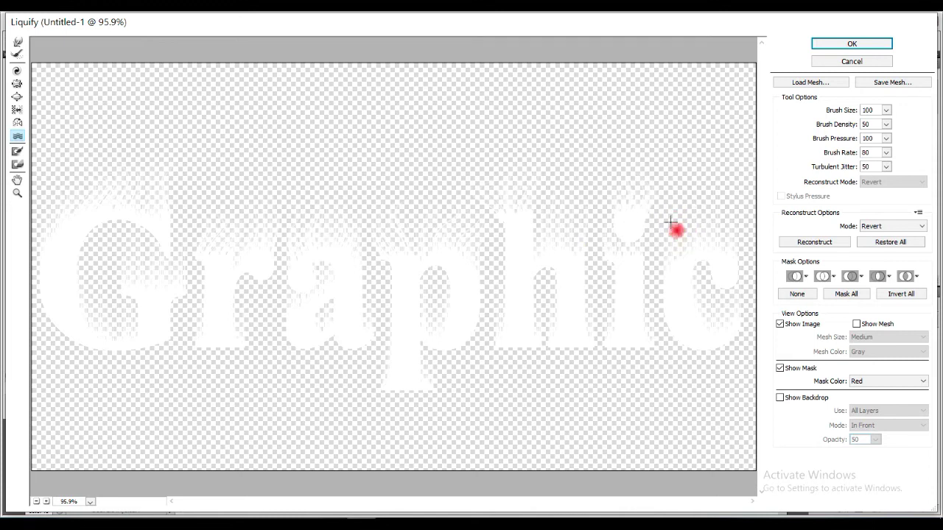
{"action": "left_click", "coordinate": [723, 216]}
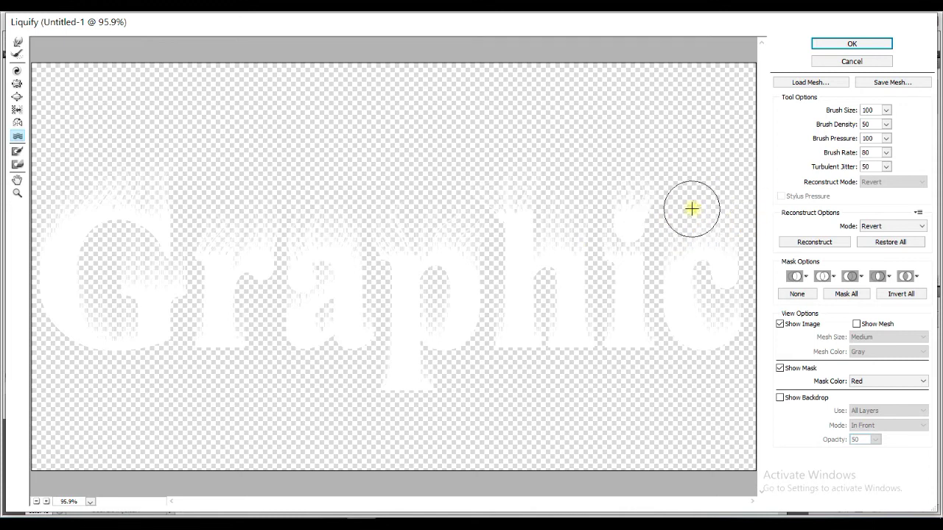
{"action": "left_click", "coordinate": [98, 297]}
{"action": "left_click", "coordinate": [137, 255]}
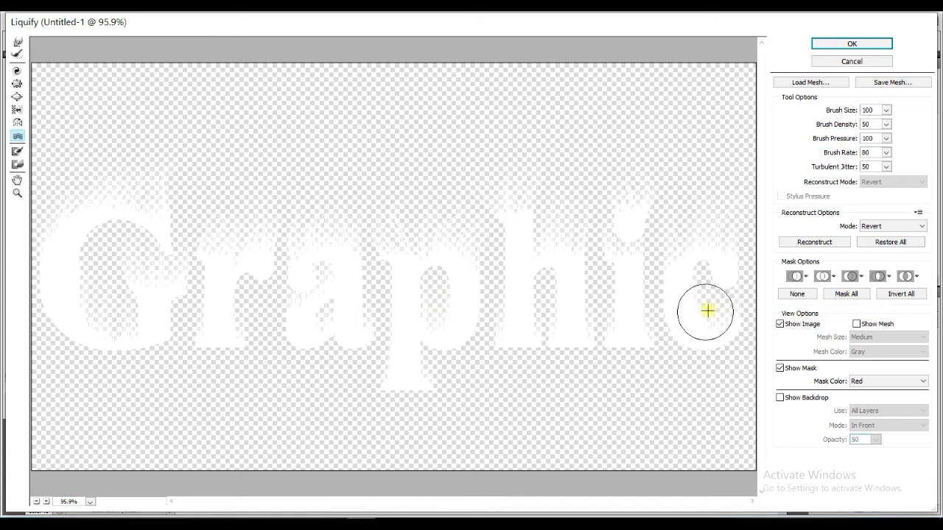
{"action": "left_click", "coordinate": [852, 44]}
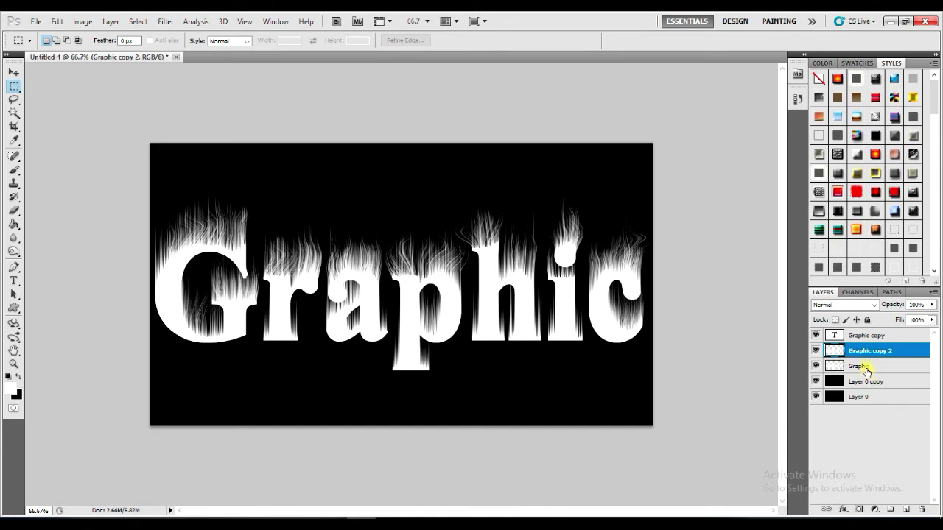
- Select the Graphic and Layer 0 copy layers and merge them with Ctrl+E
{"action": "left_click", "coordinate": [867, 369]}
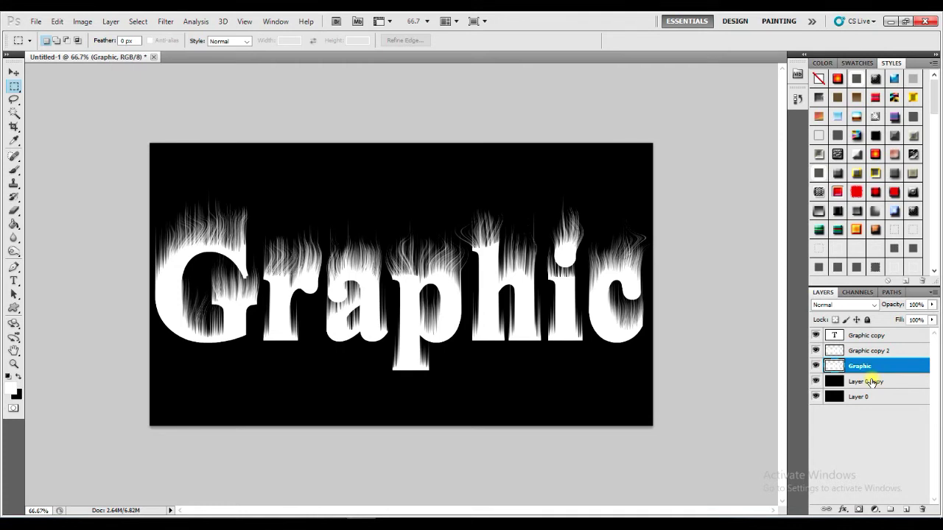
{"action": "left_click", "coordinate": [871, 380]}
{"action": "left_click", "coordinate": [879, 383], "text": "shift"}
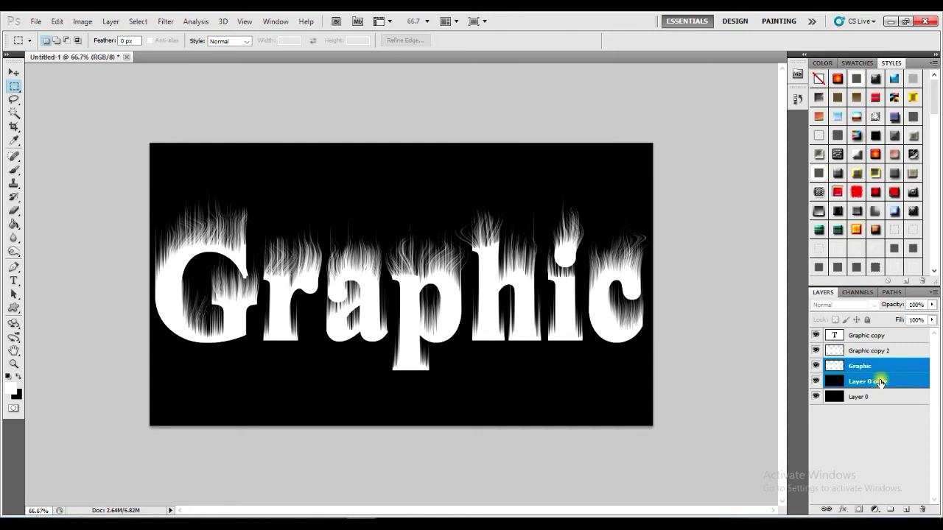
{"action": "key", "text": "ctrl+e"}
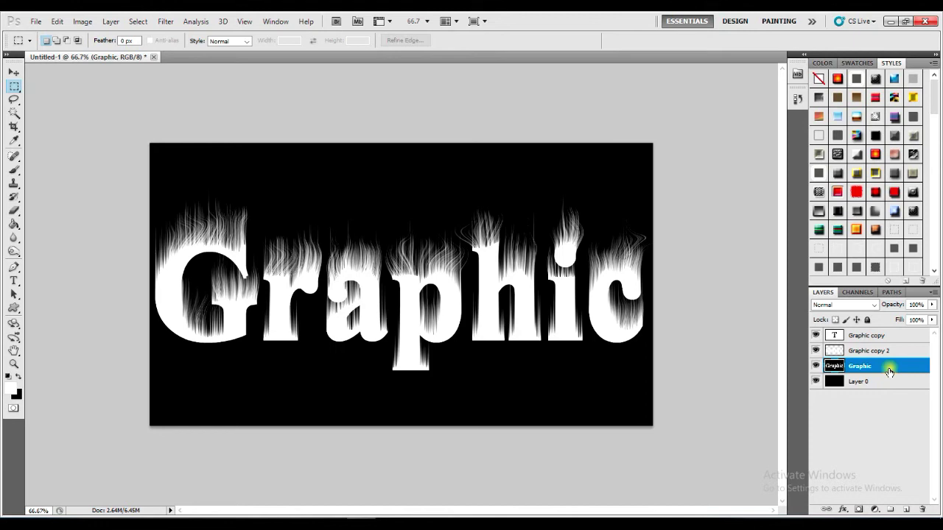
{"action": "left_click", "coordinate": [82, 21]}
{"action": "mouse_move", "coordinate": [110, 58]}
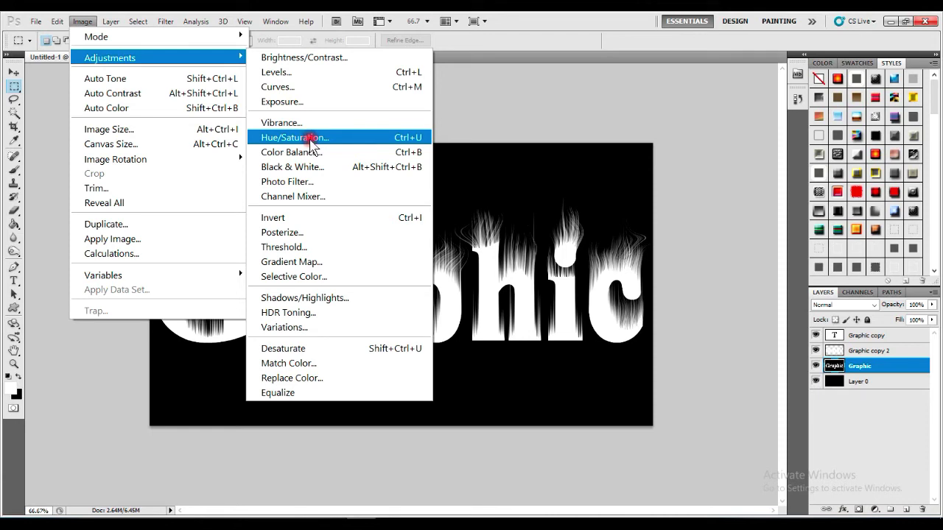
- Colorize the merged Graphic layer in Hue/Saturation with Saturation 100 and Hue about 40
{"action": "left_click", "coordinate": [310, 138]}
{"action": "left_click_drag", "start_coordinate": [680, 243], "coordinate": [789, 162]}
{"action": "left_click", "coordinate": [858, 320]}
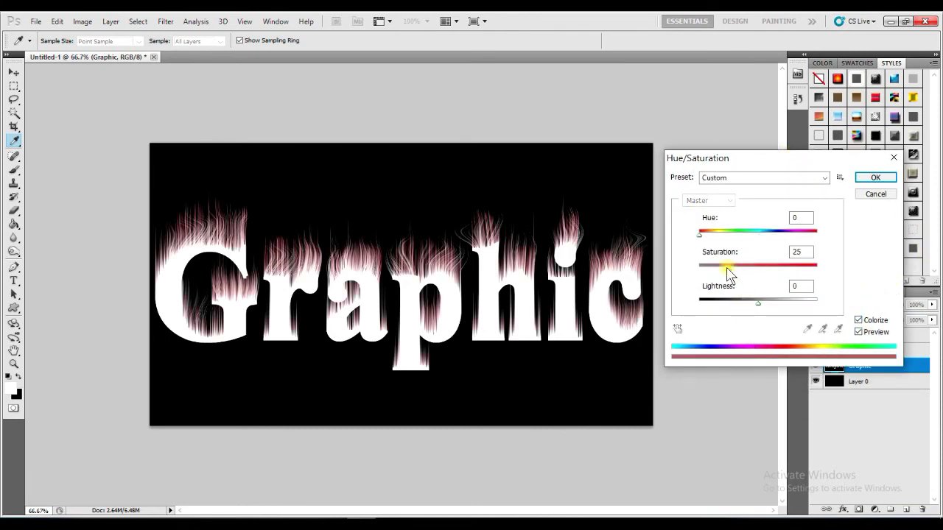
{"action": "left_click_drag", "start_coordinate": [729, 269], "coordinate": [817, 270]}
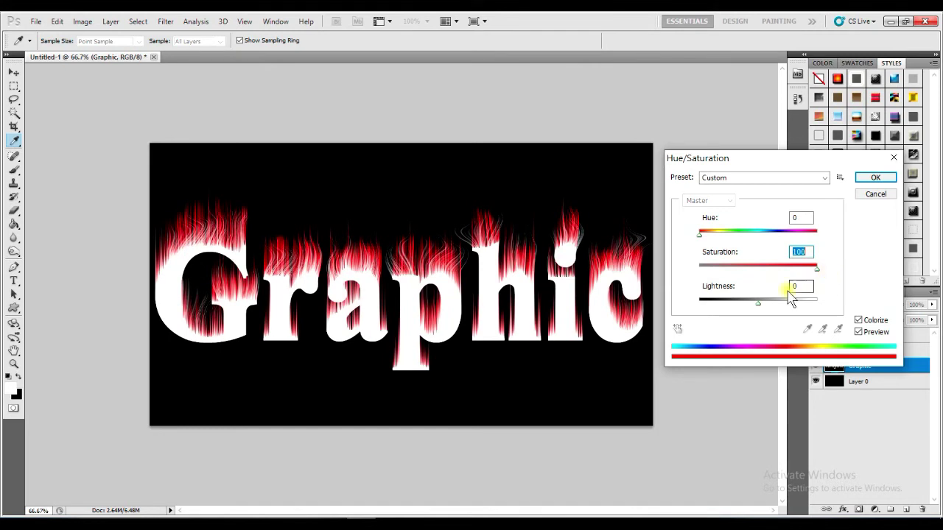
{"action": "left_click_drag", "start_coordinate": [700, 234], "coordinate": [713, 237]}
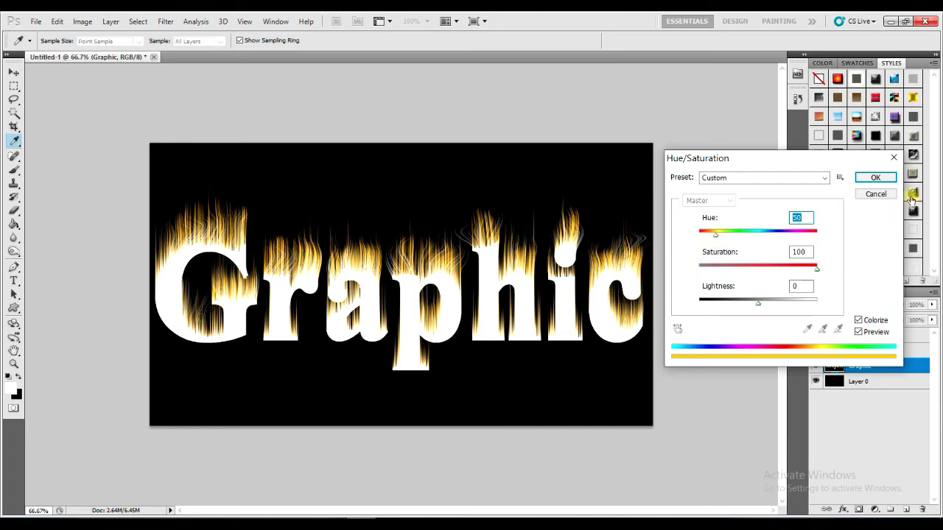
{"action": "left_click", "coordinate": [874, 182]}
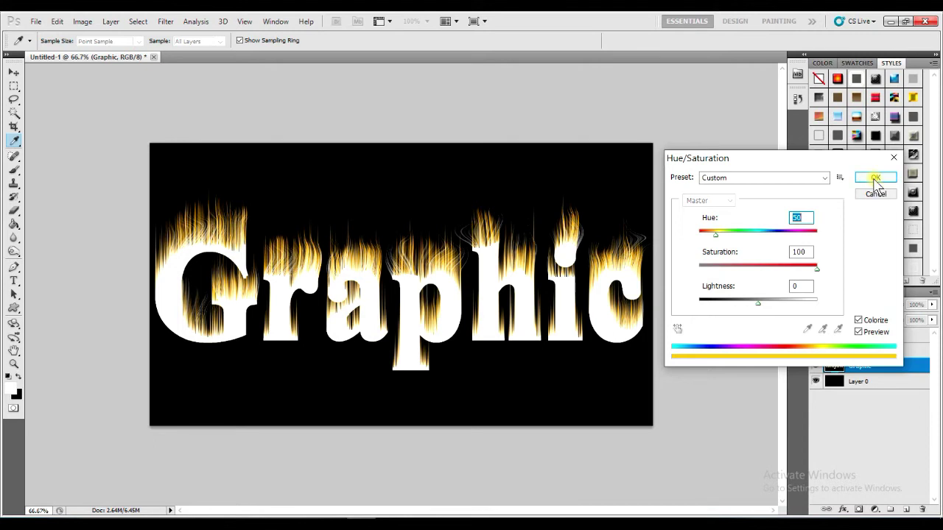
{"action": "left_click", "coordinate": [874, 182]}
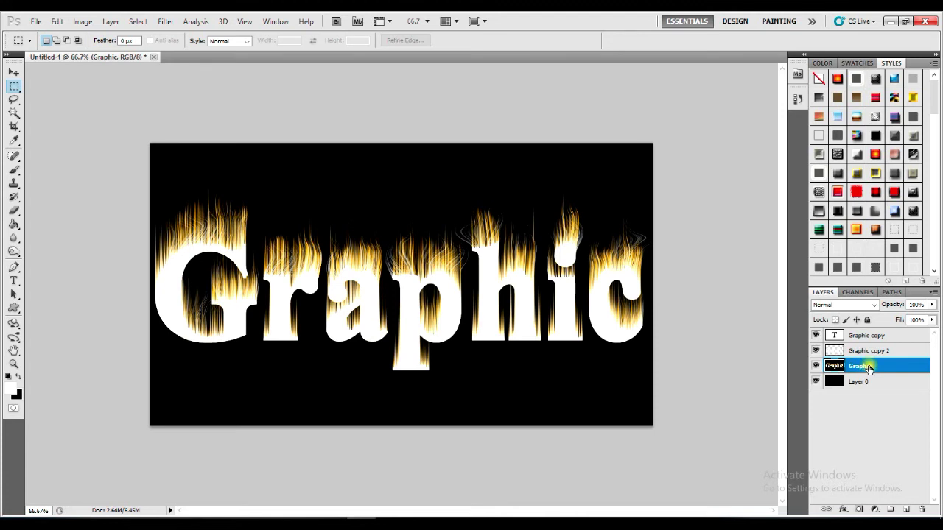
- Duplicate the coloured Graphic layer into Graphic copy 3 with Ctrl+J and hide the original Graphic
{"action": "key", "text": "ctrl+j"}
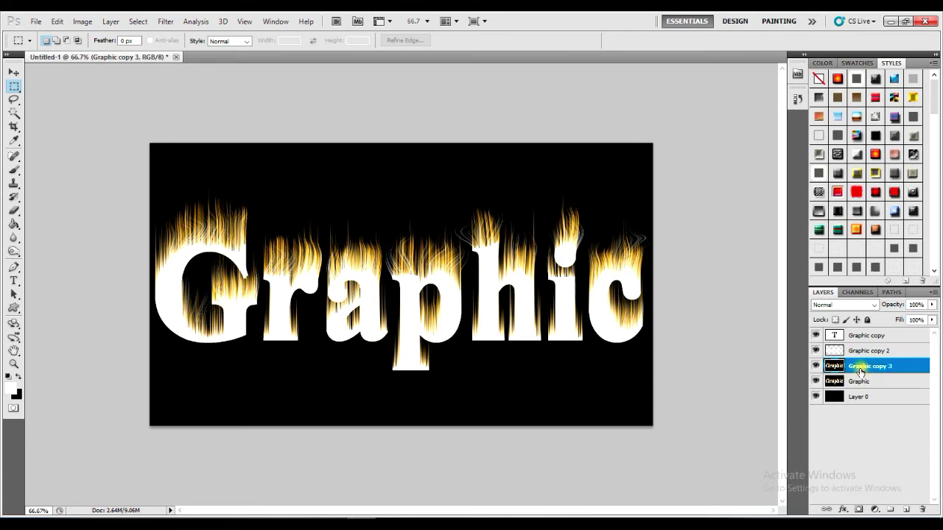
{"action": "left_click", "coordinate": [860, 382]}
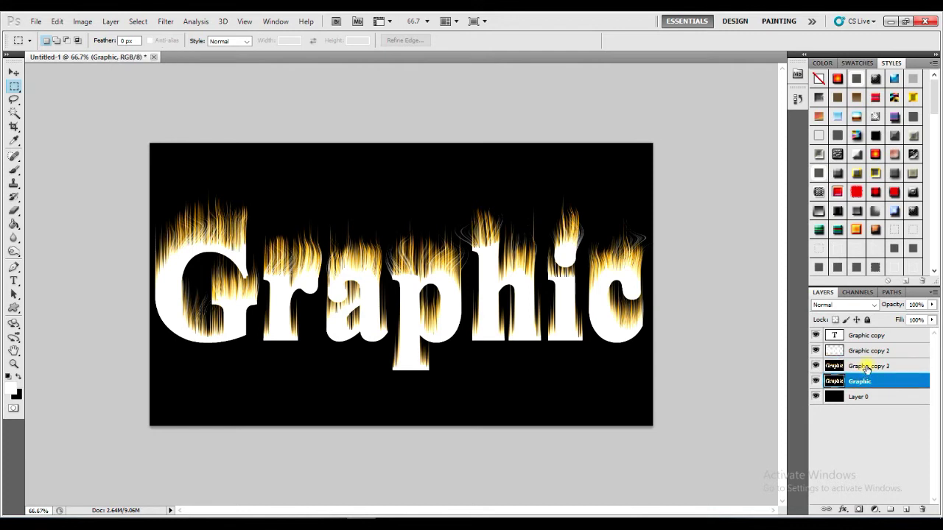
{"action": "left_click", "coordinate": [867, 366]}
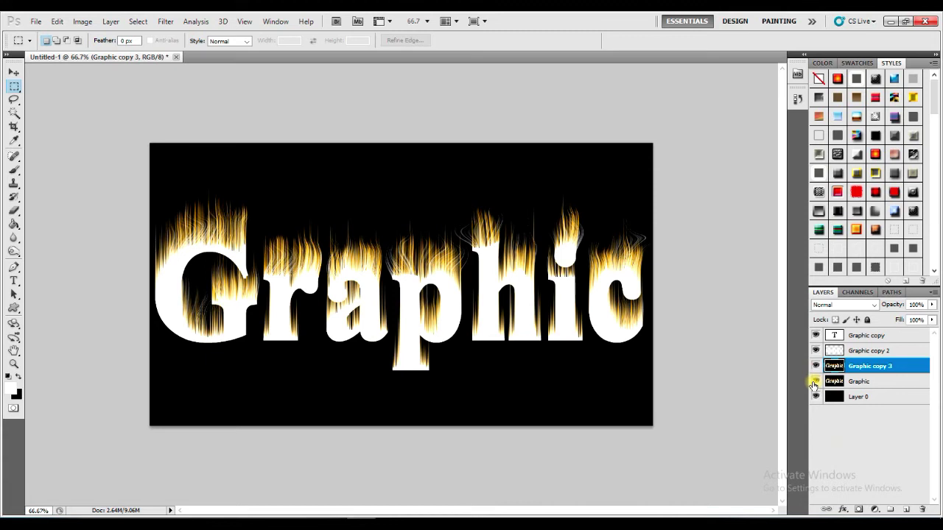
{"action": "left_click", "coordinate": [815, 382]}
{"action": "left_click", "coordinate": [83, 22]}
{"action": "mouse_move", "coordinate": [110, 58]}
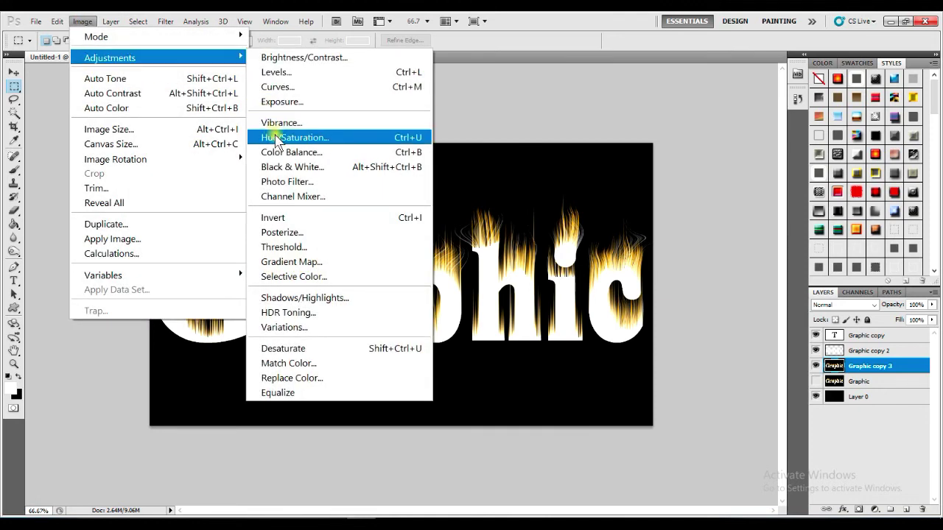
- Colorize Graphic copy 3 at Saturation 100, trying hues 16 and 47 before settling on Hue 27
{"action": "left_click", "coordinate": [280, 137]}
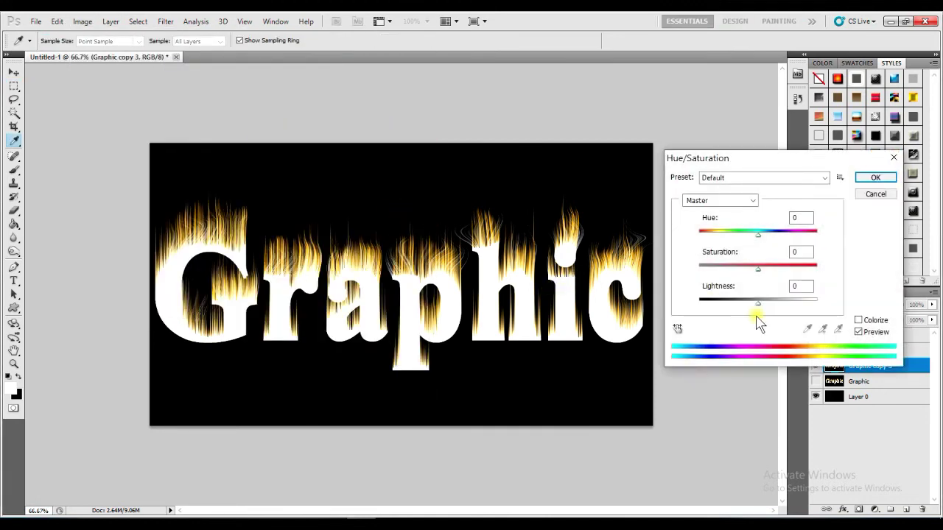
{"action": "left_click", "coordinate": [859, 320]}
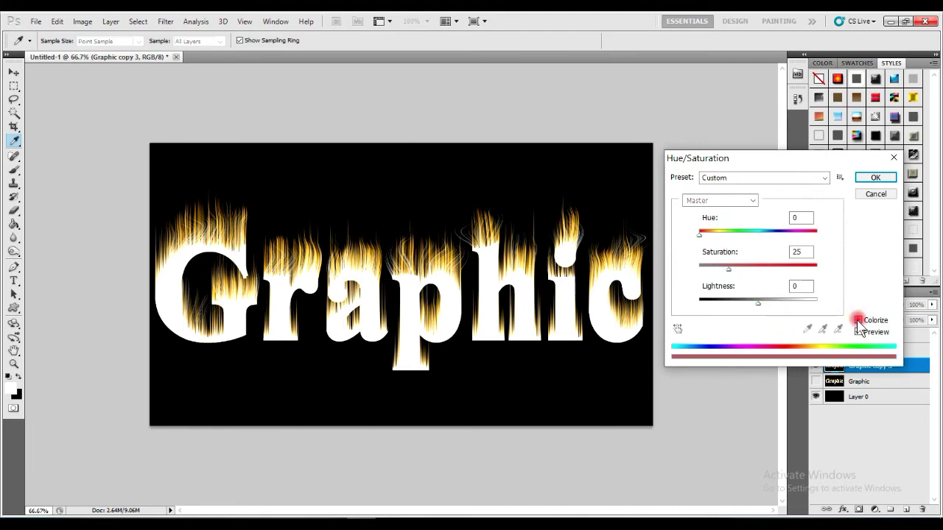
{"action": "left_click_drag", "start_coordinate": [729, 267], "coordinate": [847, 291]}
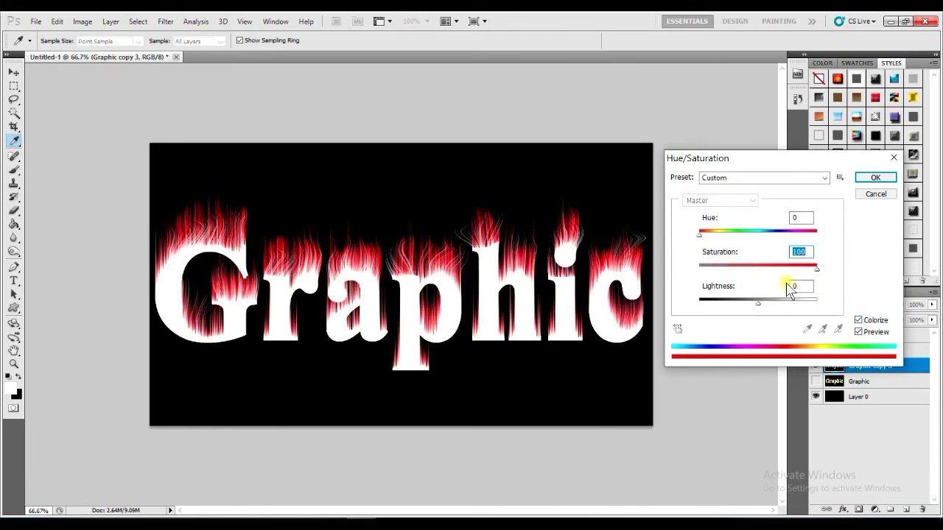
{"action": "left_click_drag", "start_coordinate": [701, 236], "coordinate": [704, 236]}
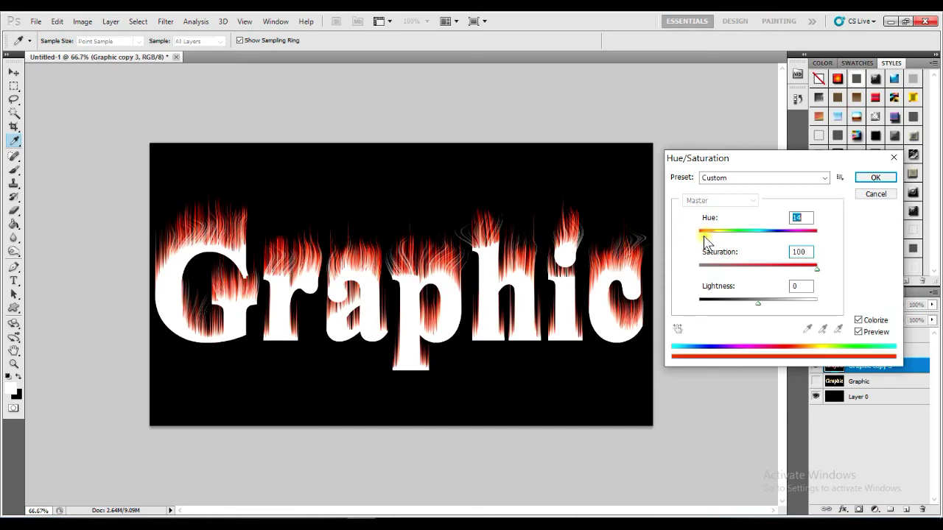
{"action": "mouse_move", "coordinate": [709, 241]}
{"action": "left_mouse_down"}
{"action": "mouse_move", "coordinate": [716, 243]}
{"action": "mouse_move", "coordinate": [706, 235]}
{"action": "left_mouse_up"}
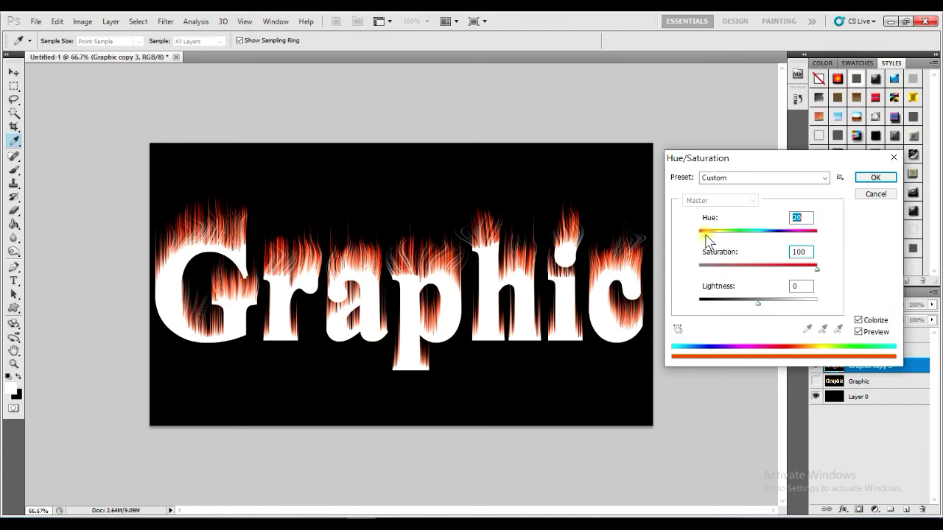
{"action": "left_click_drag", "start_coordinate": [706, 237], "coordinate": [709, 237]}
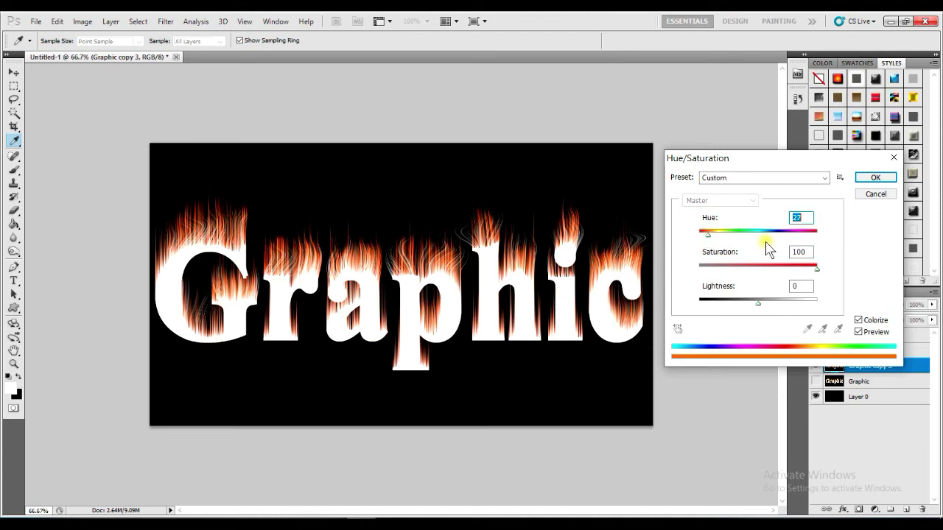
{"action": "left_click", "coordinate": [873, 180]}
{"action": "left_click", "coordinate": [824, 179]}
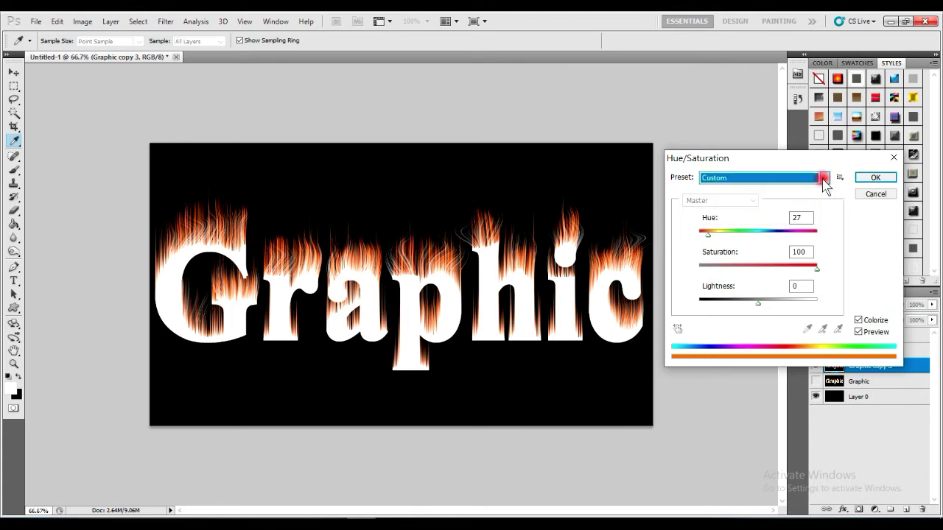
- Apply the orange colorization, then toggle Graphic and Graphic copy 3 visibility to compare the flames
{"action": "left_click", "coordinate": [870, 181]}
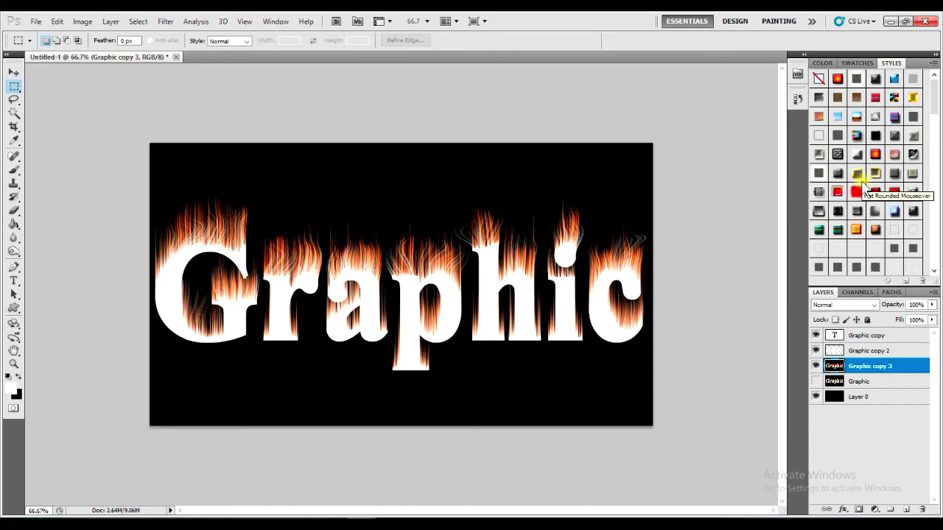
{"action": "left_click_drag", "start_coordinate": [857, 187], "coordinate": [829, 396]}
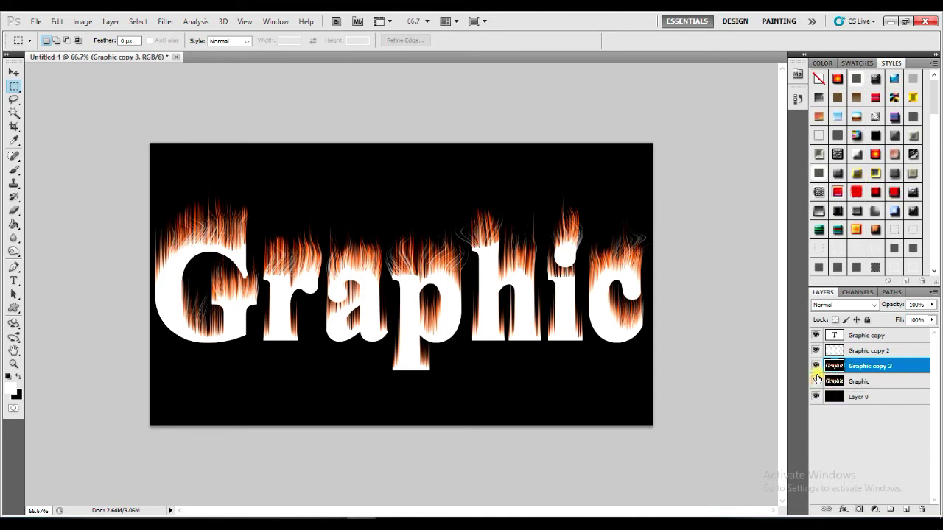
{"action": "left_click", "coordinate": [816, 366]}
{"action": "left_click", "coordinate": [816, 366]}
{"action": "left_click", "coordinate": [816, 366]}
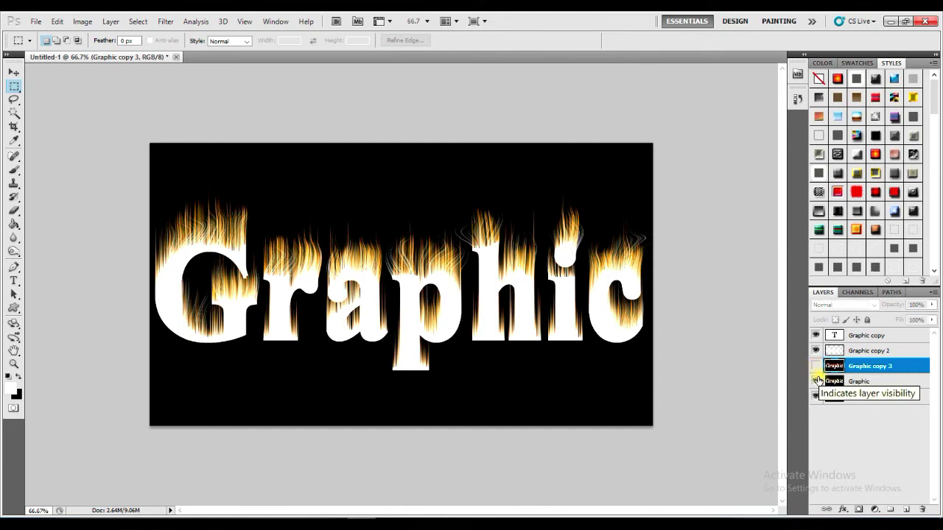
{"action": "left_click", "coordinate": [816, 382]}
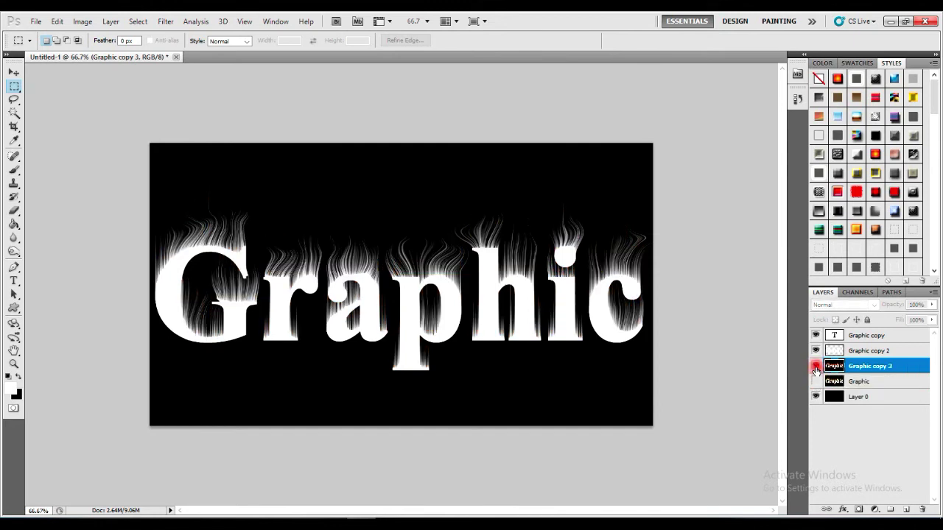
{"action": "left_click", "coordinate": [876, 381]}
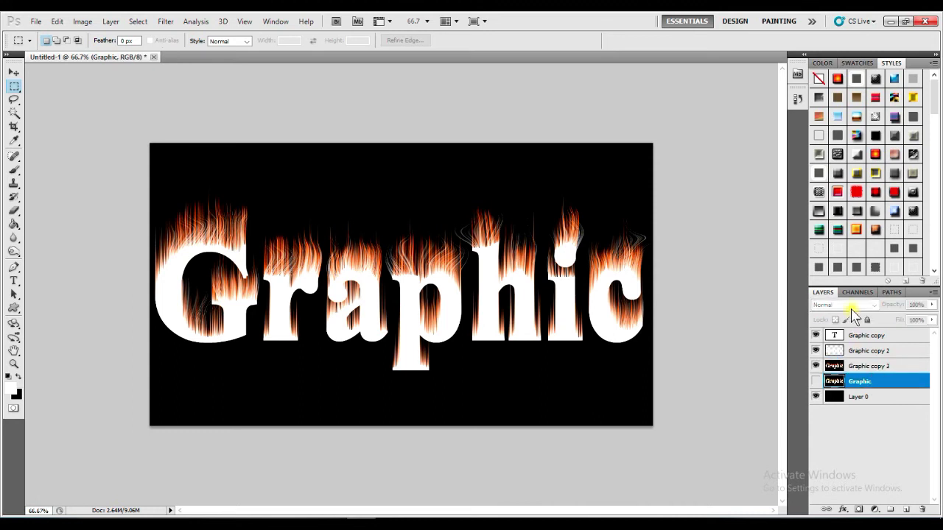
{"action": "left_click", "coordinate": [815, 380]}
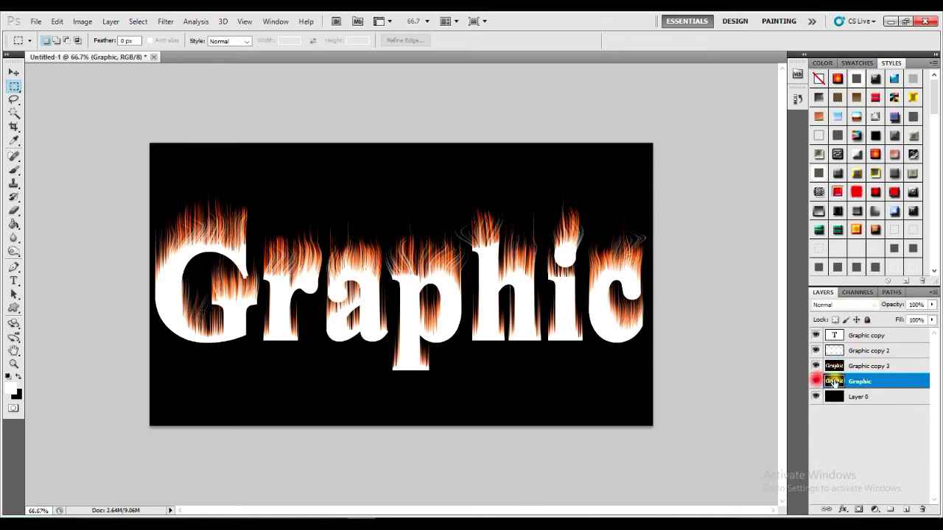
- Set both the Graphic and Graphic copy 3 layers to Overlay blend mode
{"action": "left_click", "coordinate": [873, 305]}
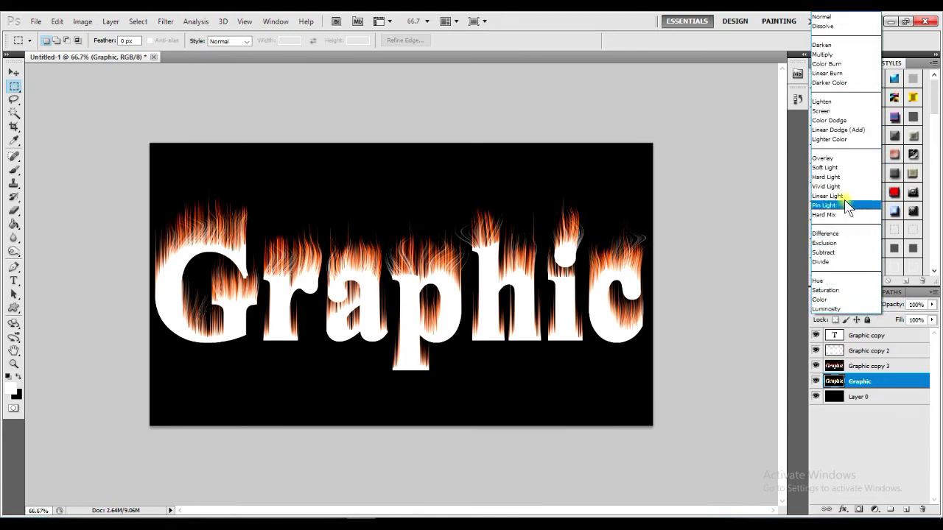
{"action": "left_click", "coordinate": [824, 157]}
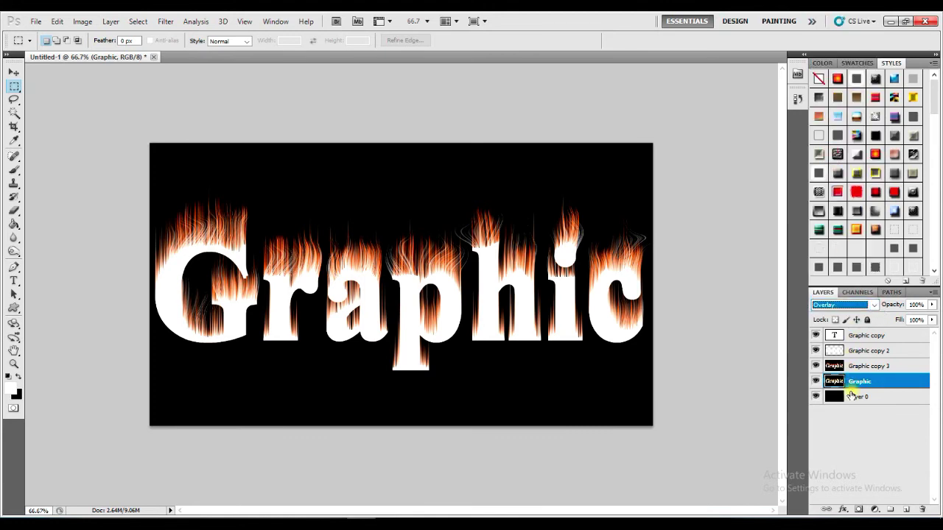
{"action": "left_click", "coordinate": [853, 367]}
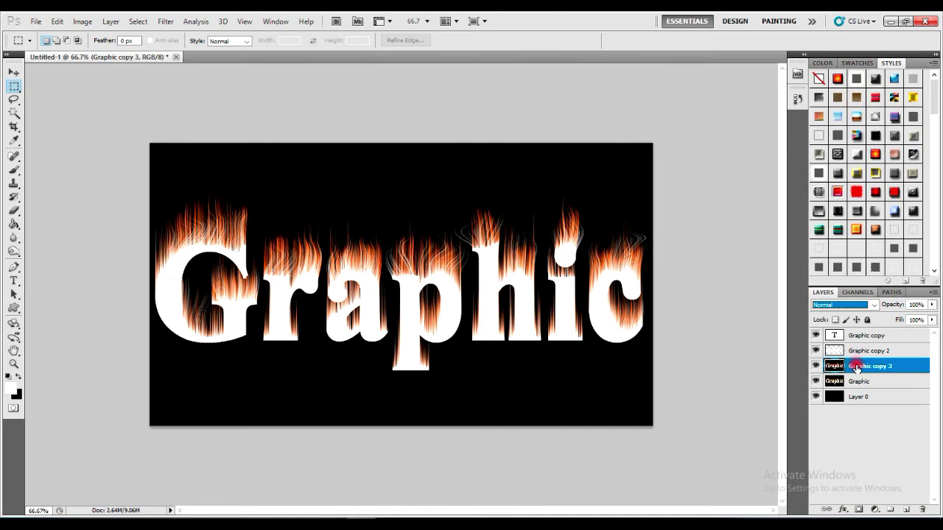
{"action": "left_click", "coordinate": [873, 305]}
{"action": "left_click", "coordinate": [831, 158]}
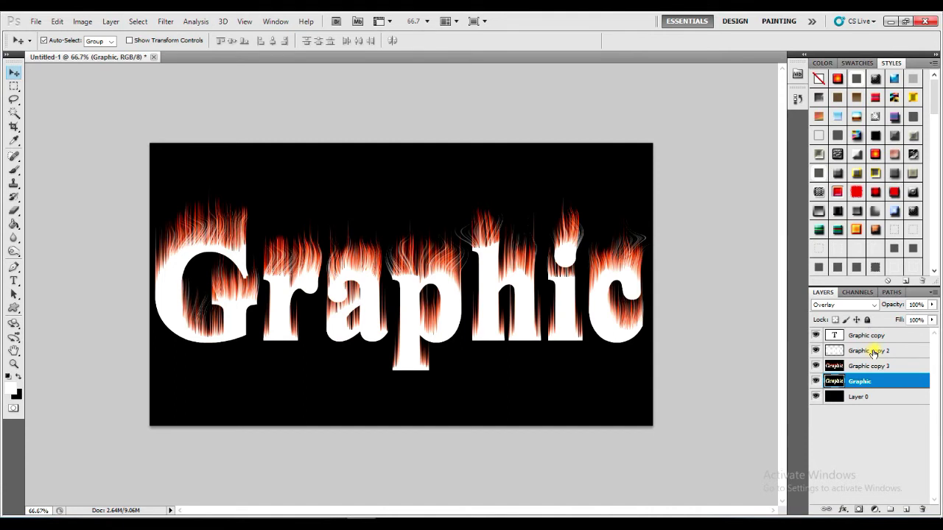
- Merge Layer 0 into Graphic copy 2 with Ctrl+E
{"action": "left_click", "coordinate": [873, 354]}
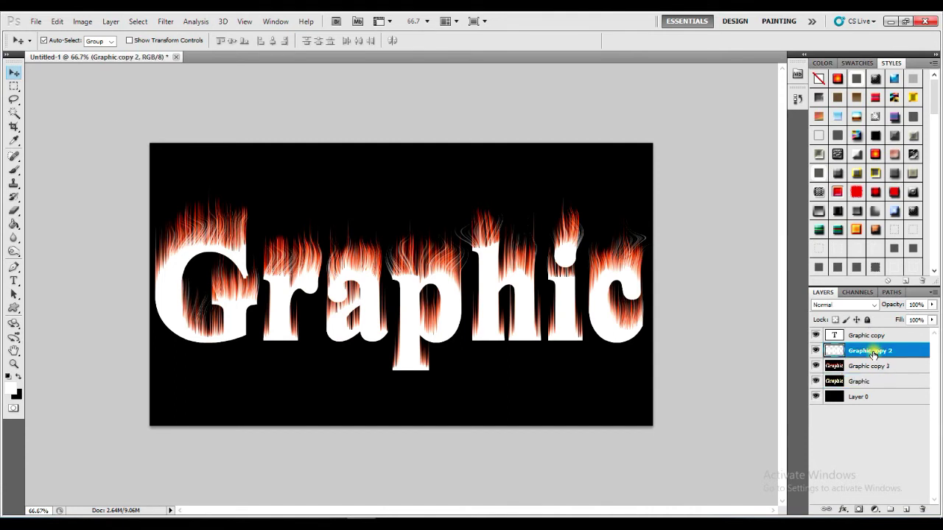
{"action": "left_click", "coordinate": [873, 399], "text": "ctrl"}
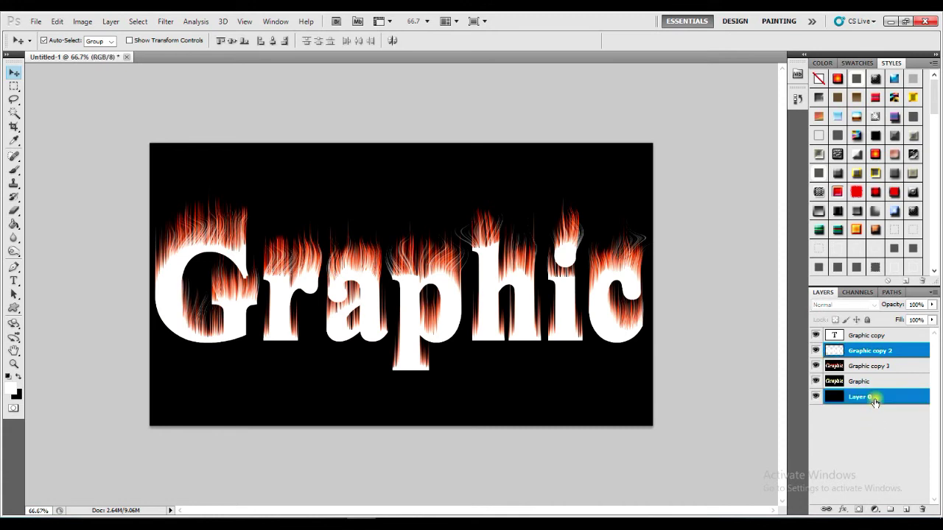
{"action": "key", "text": "ctrl+e"}
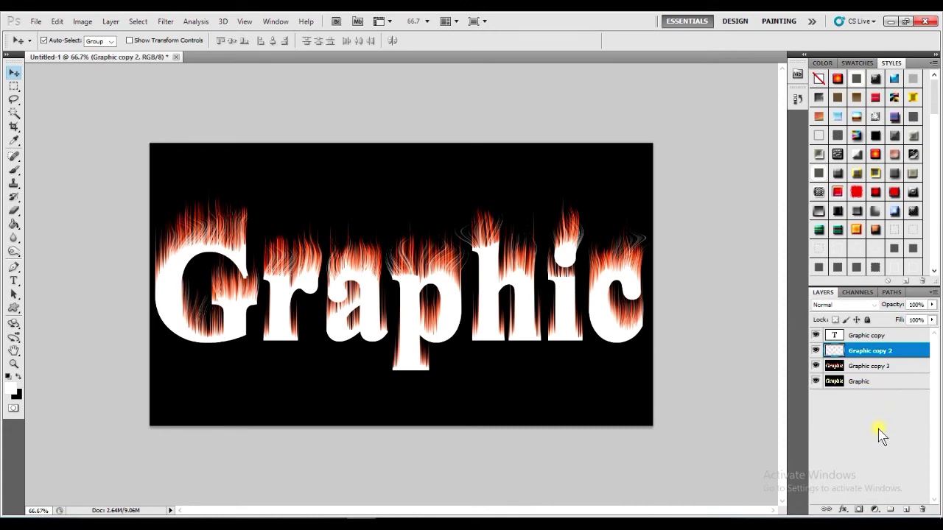
{"action": "left_click", "coordinate": [871, 353]}
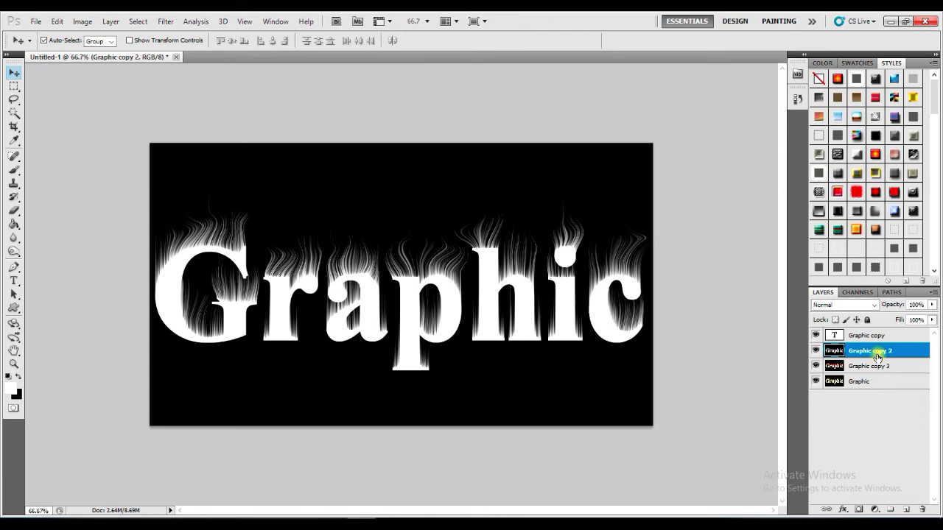
- Colorize Graphic copy 2 in Hue/Saturation with Saturation 100 and Hue 29
{"action": "left_click", "coordinate": [79, 22]}
{"action": "mouse_move", "coordinate": [110, 58]}
{"action": "left_click", "coordinate": [322, 137]}
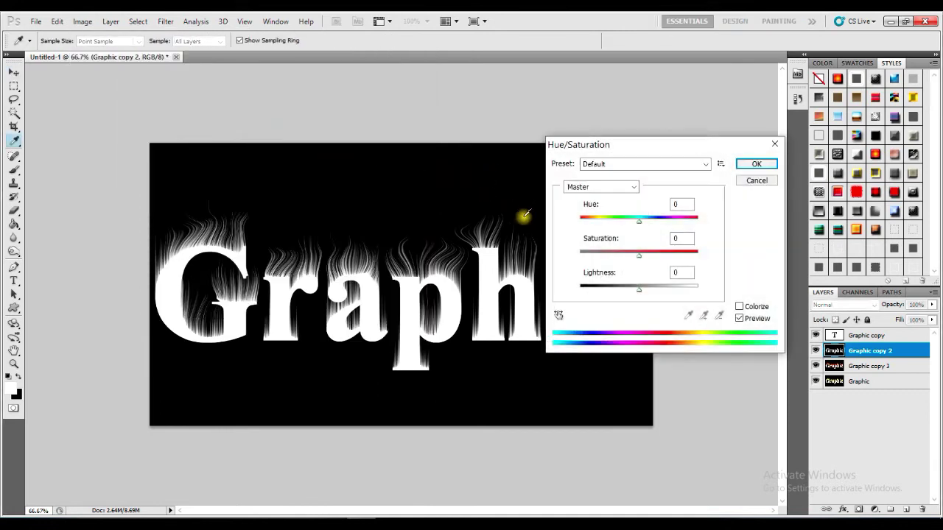
{"action": "left_click", "coordinate": [739, 306]}
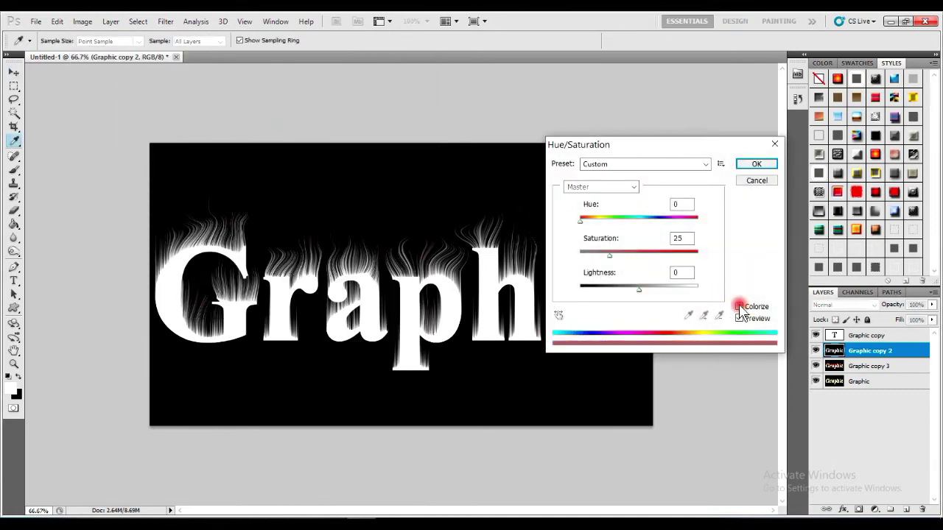
{"action": "left_click_drag", "start_coordinate": [610, 254], "coordinate": [699, 253]}
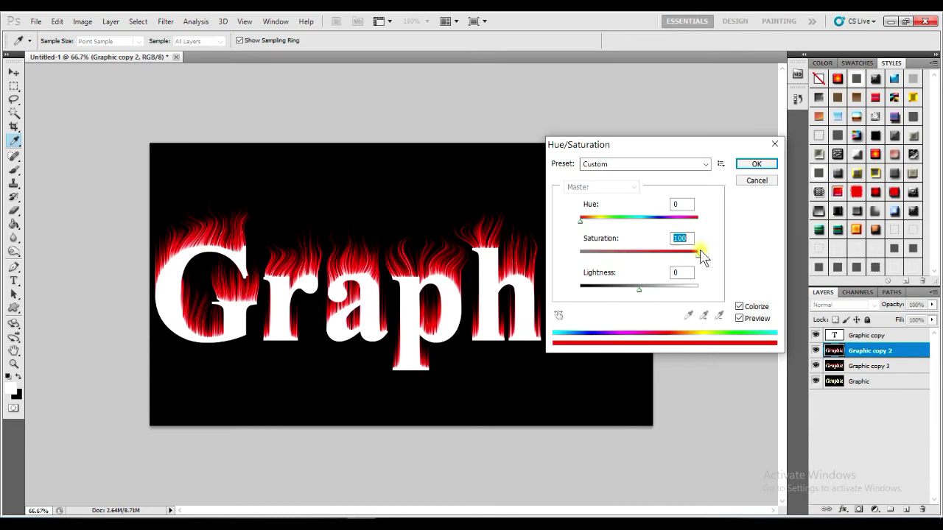
{"action": "left_click_drag", "start_coordinate": [580, 221], "coordinate": [590, 221]}
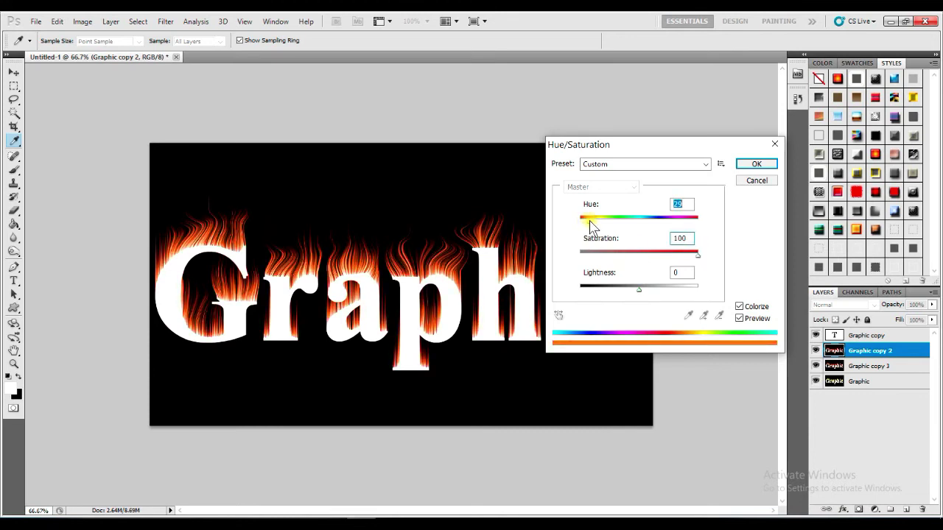
{"action": "left_click", "coordinate": [759, 164]}
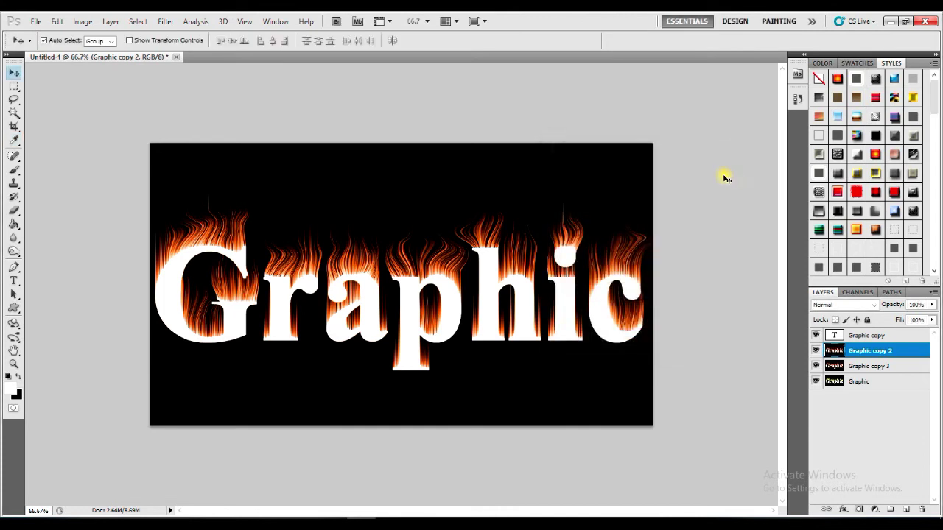
- Convert Graphic copy 3, Graphic and Graphic copy 2 into smart objects
{"action": "right_click", "coordinate": [858, 367]}
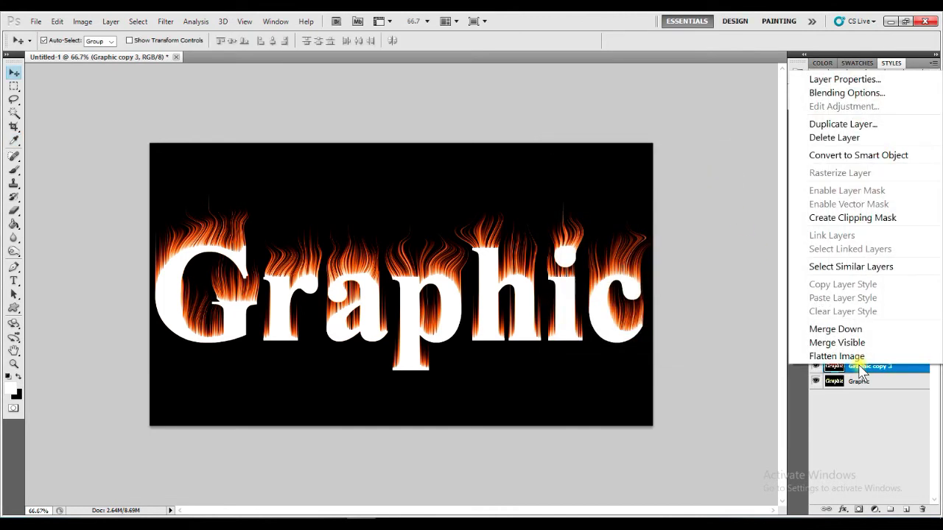
{"action": "left_click", "coordinate": [834, 158]}
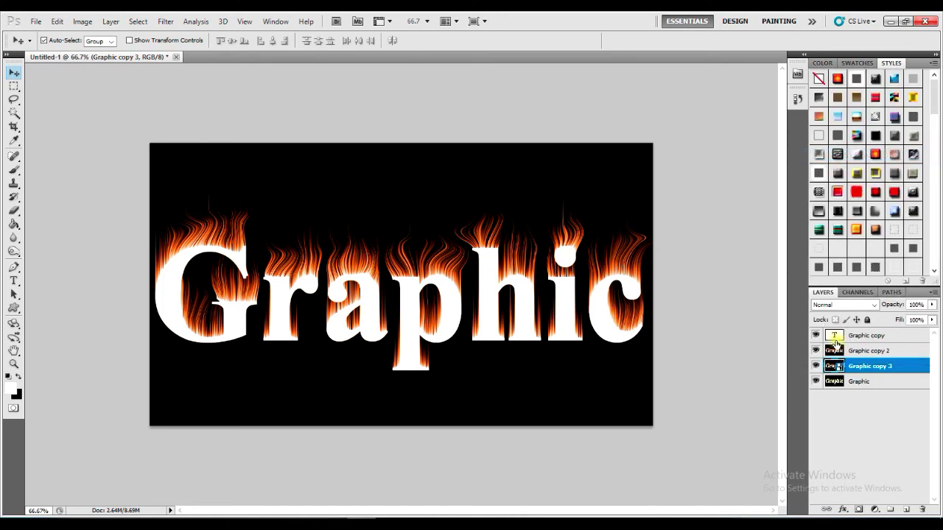
{"action": "right_click", "coordinate": [858, 381]}
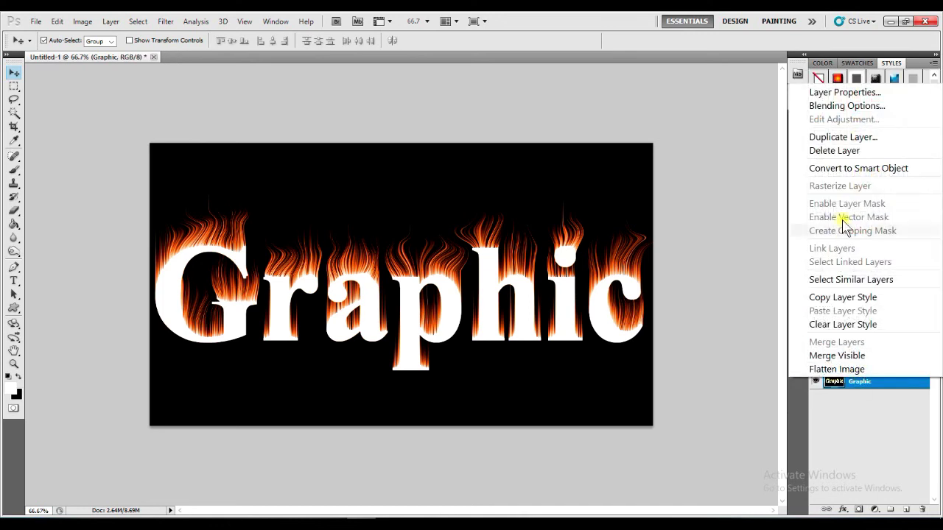
{"action": "left_click", "coordinate": [835, 169]}
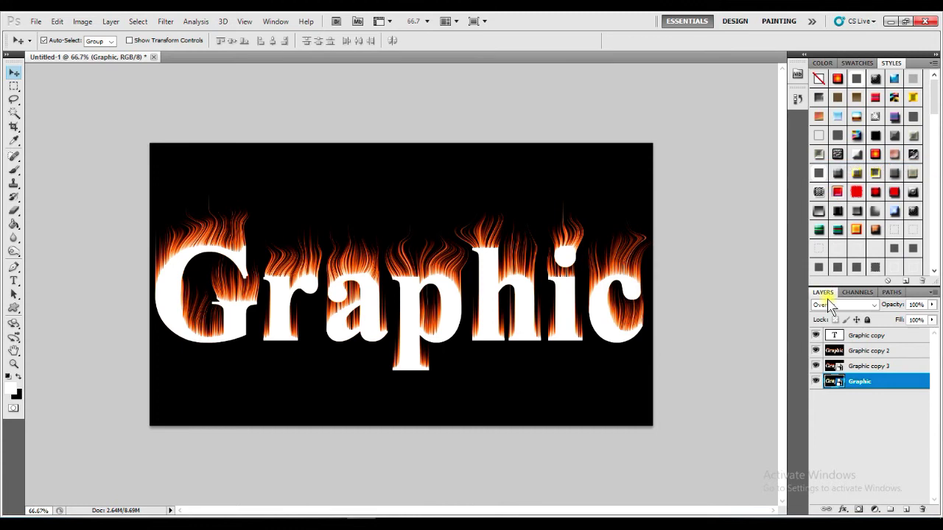
{"action": "right_click", "coordinate": [858, 354]}
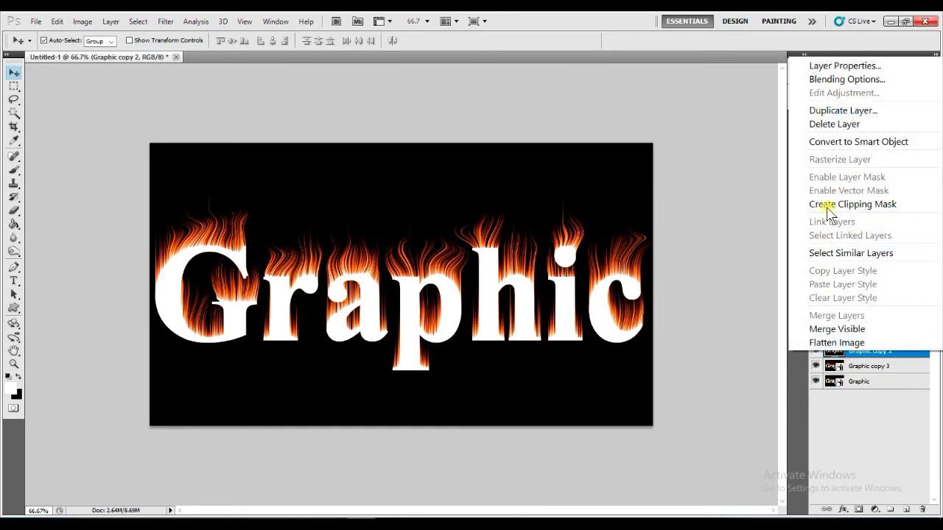
{"action": "left_click", "coordinate": [836, 142]}
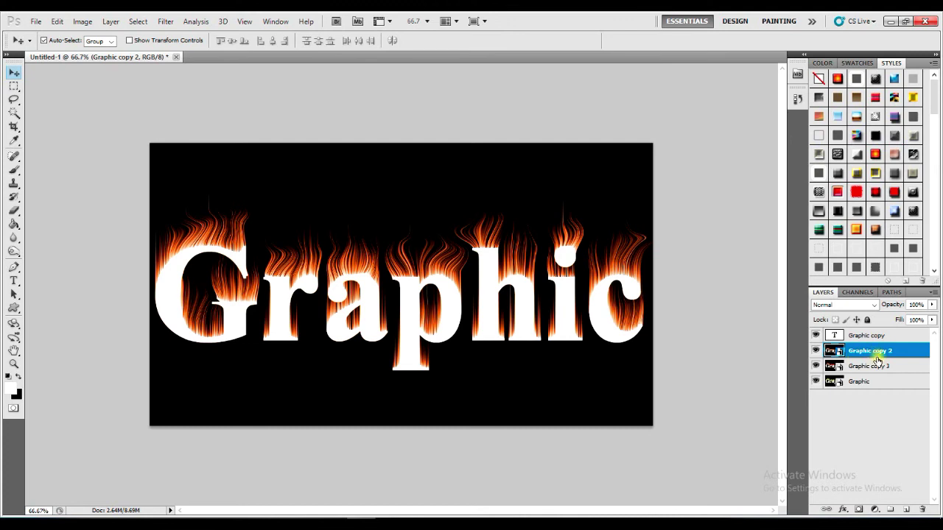
- Duplicate the Graphic flame layer as Graphic copy 4
{"action": "left_click", "coordinate": [877, 368]}
{"action": "left_click", "coordinate": [876, 384]}
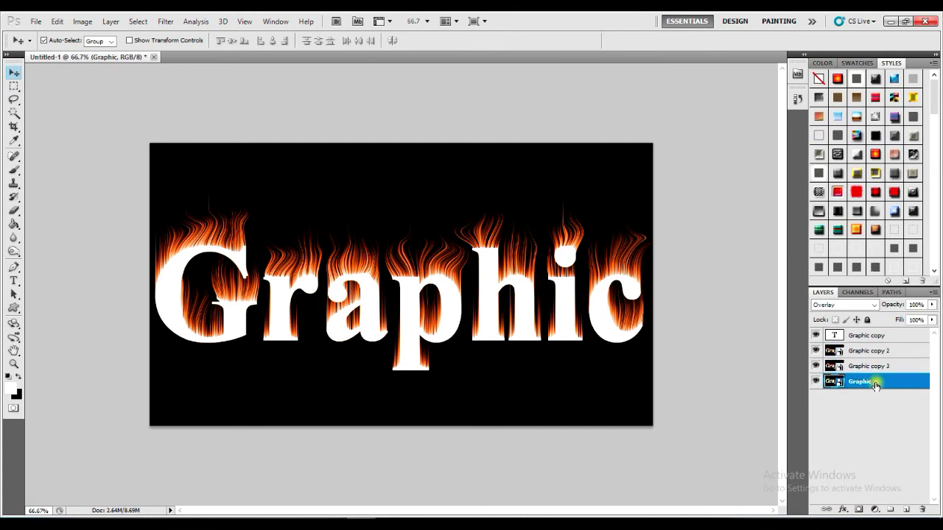
{"action": "key", "text": "ctrl+j"}
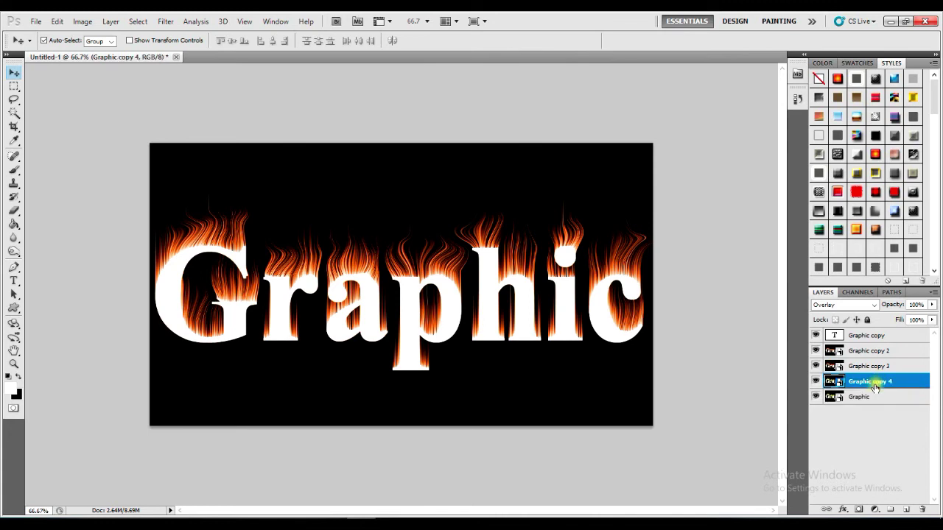
{"action": "left_click", "coordinate": [873, 398]}
{"action": "left_click", "coordinate": [871, 381]}
- Hide Graphic and Graphic copy 4, leaving Graphic copy 2 and copy 3 visible
{"action": "left_click", "coordinate": [858, 337]}
{"action": "left_click_drag", "start_coordinate": [816, 399], "coordinate": [816, 359]}
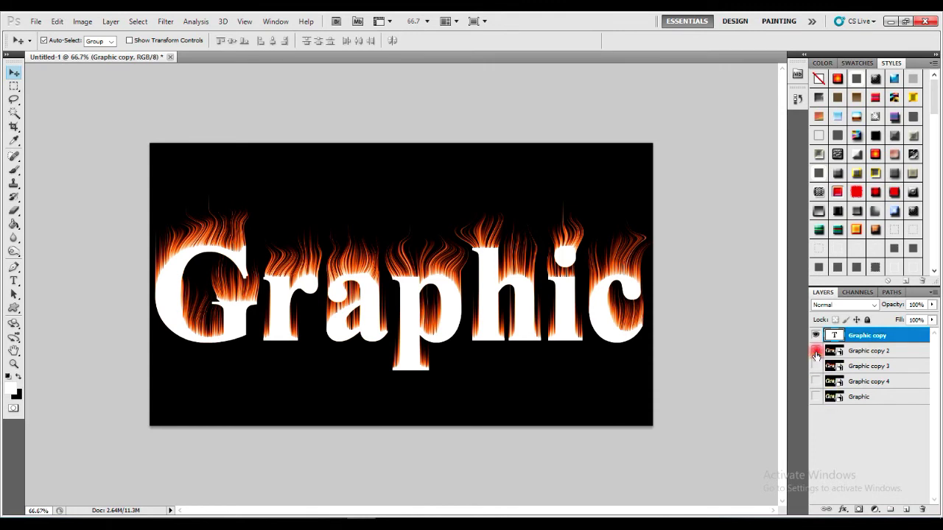
{"action": "left_click", "coordinate": [815, 352]}
{"action": "left_click", "coordinate": [814, 356]}
{"action": "left_click", "coordinate": [816, 367]}
- Select all the letters of the Graphic text with the Type tool
{"action": "left_click", "coordinate": [11, 387]}
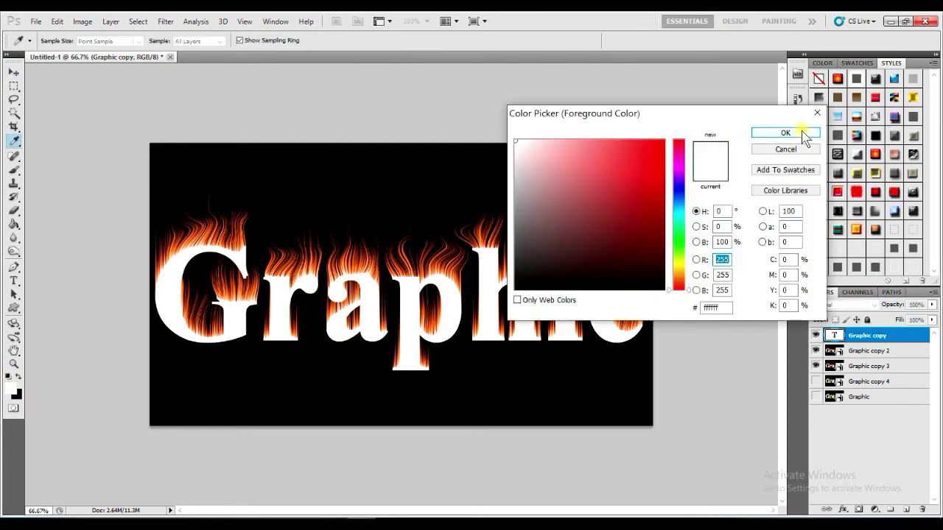
{"action": "left_click", "coordinate": [794, 151]}
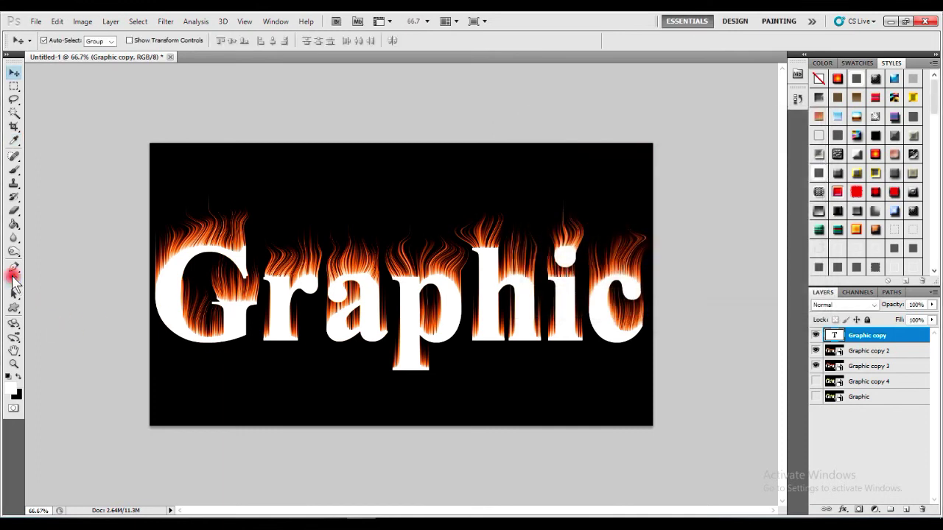
{"action": "left_click", "coordinate": [14, 280]}
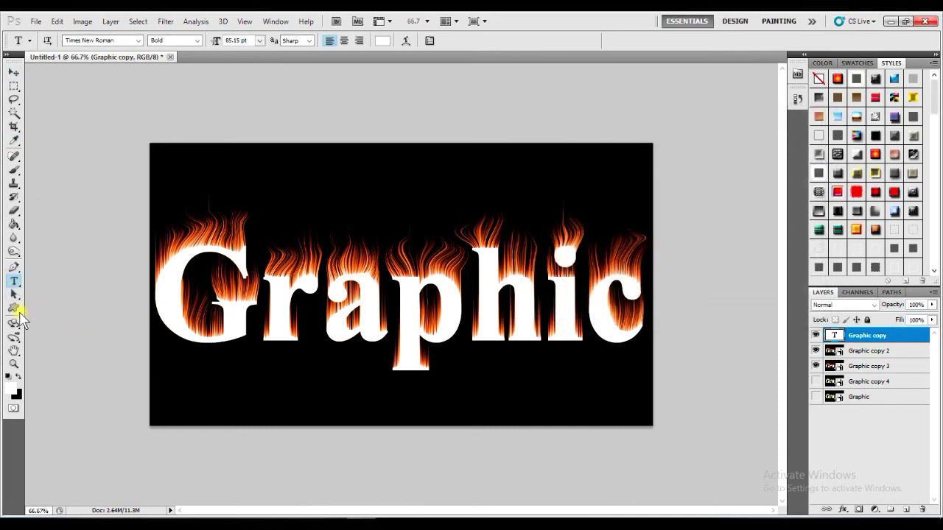
{"action": "left_click", "coordinate": [292, 302]}
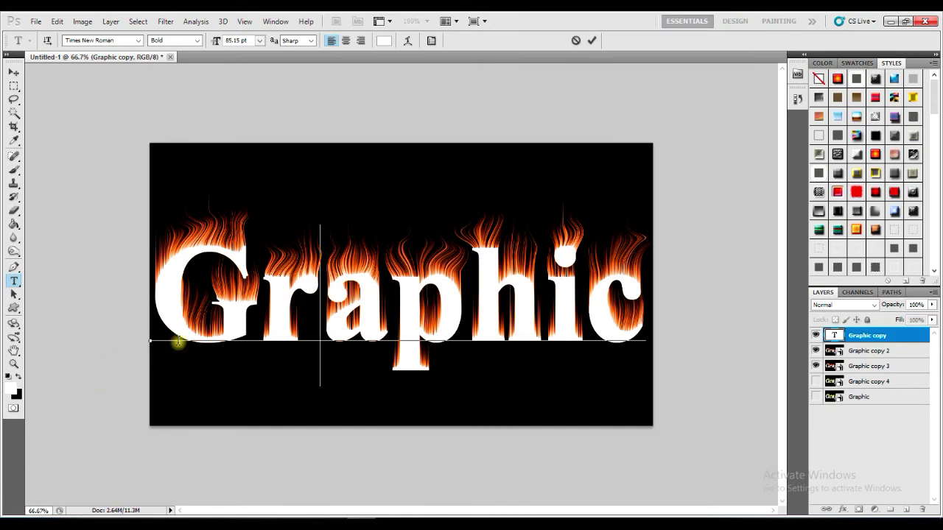
{"action": "left_click_drag", "start_coordinate": [640, 318], "coordinate": [66, 328]}
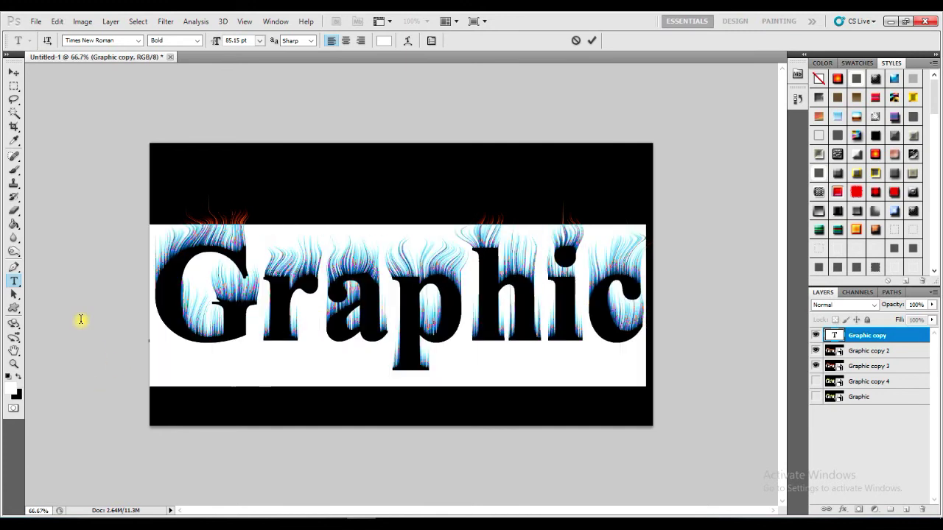
- Colour the selected Graphic text orange e35405 and commit the edit
{"action": "left_click", "coordinate": [11, 389]}
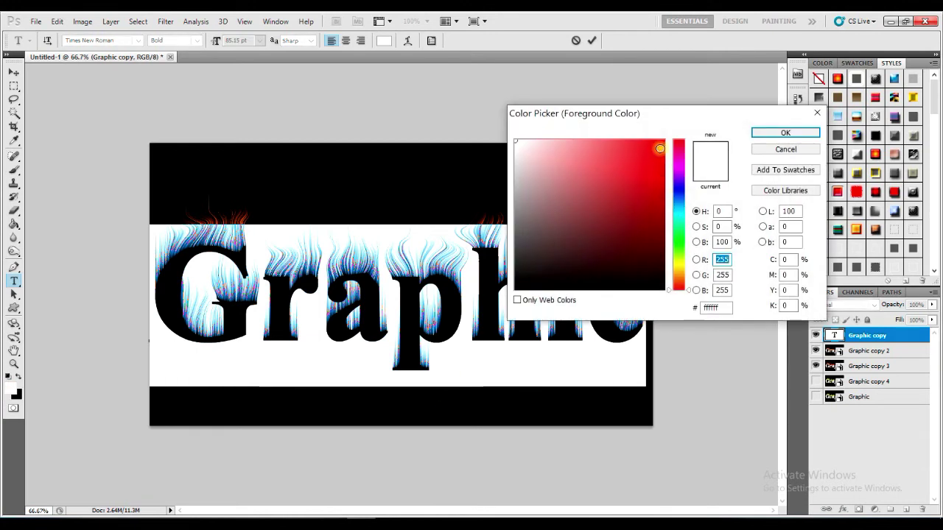
{"action": "left_click", "coordinate": [660, 145]}
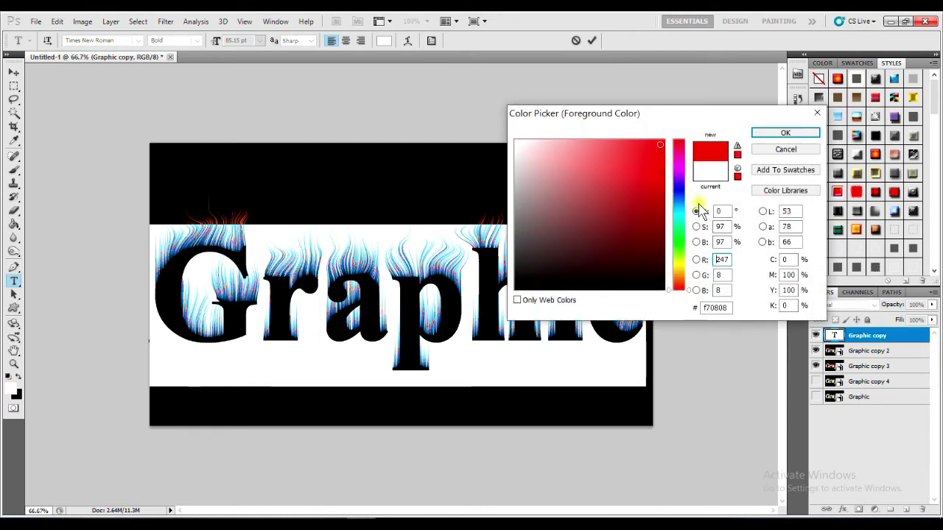
{"action": "left_click", "coordinate": [679, 288]}
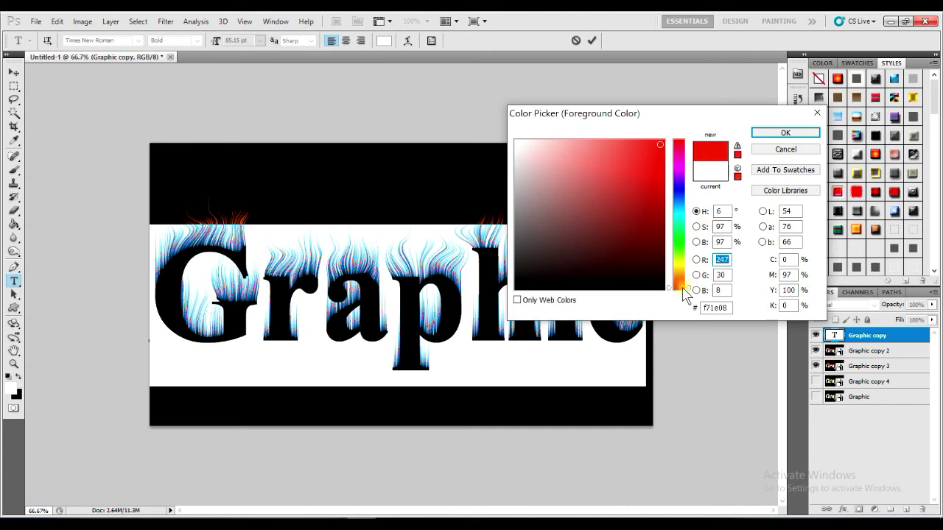
{"action": "left_click_drag", "start_coordinate": [683, 288], "coordinate": [688, 281]}
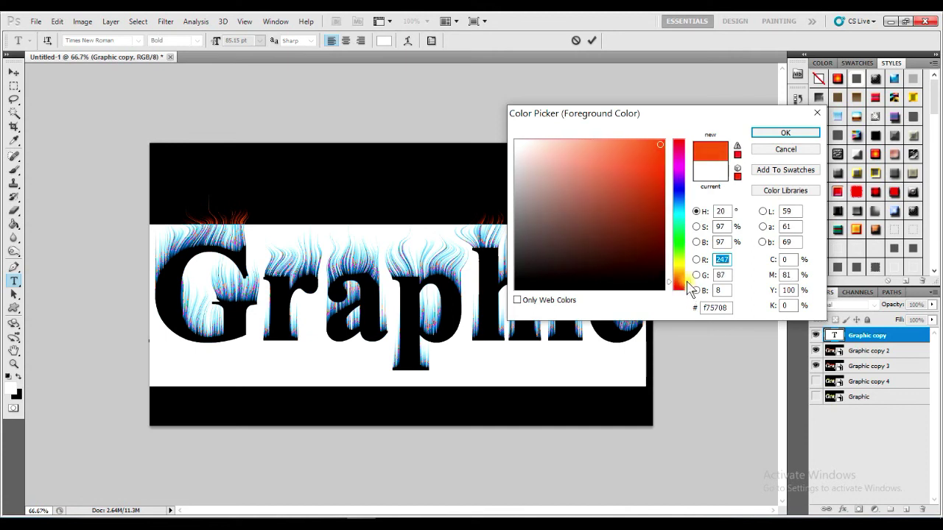
{"action": "left_click", "coordinate": [662, 156]}
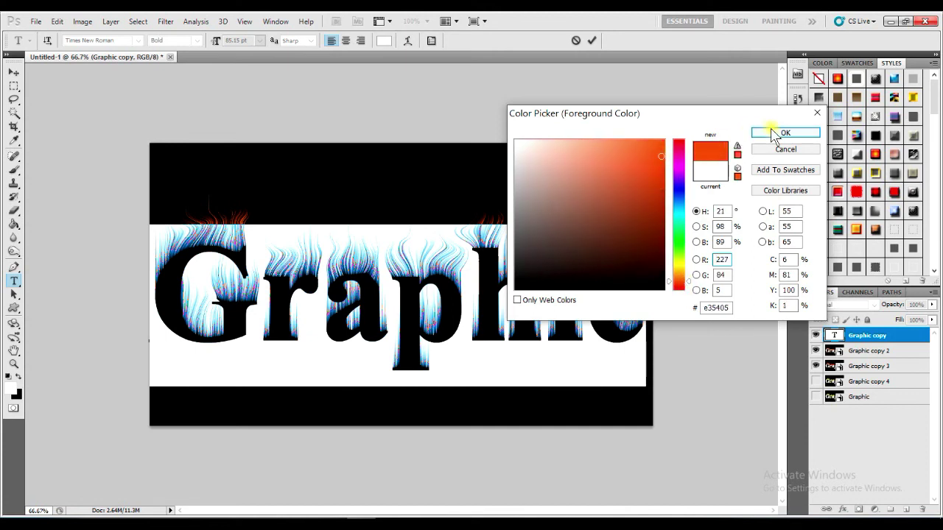
{"action": "left_click", "coordinate": [768, 133]}
{"action": "left_click", "coordinate": [568, 330]}
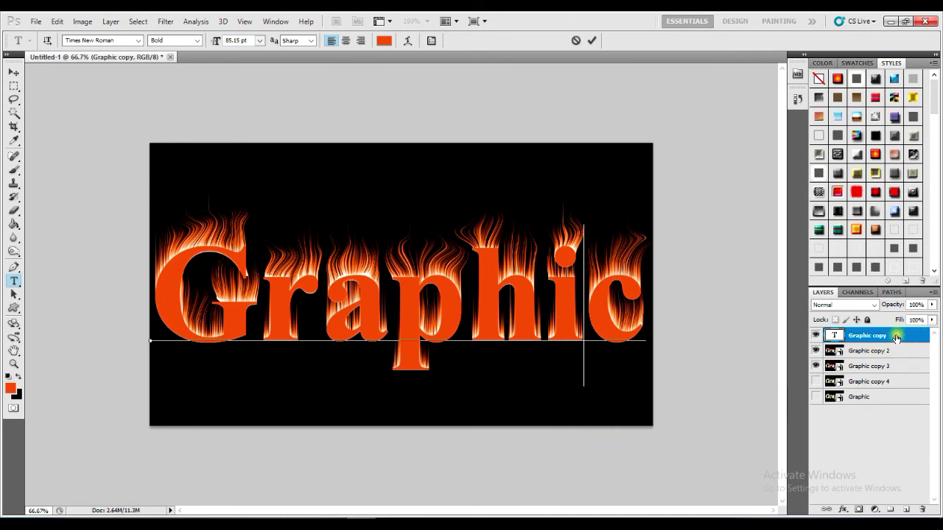
{"action": "left_click", "coordinate": [897, 336]}
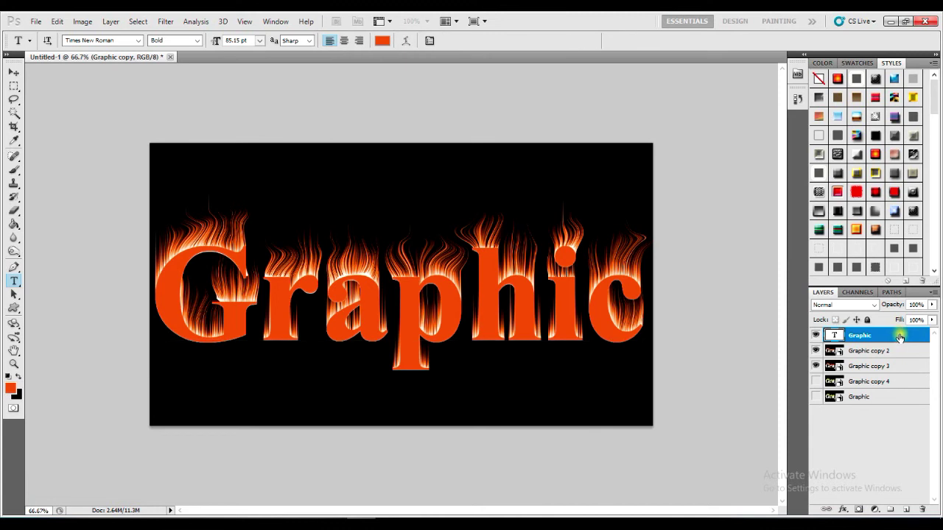
- In the Graphic text's Layer Style, enable Gradient Overlay and open the Gradient Editor
{"action": "double_click", "coordinate": [899, 337]}
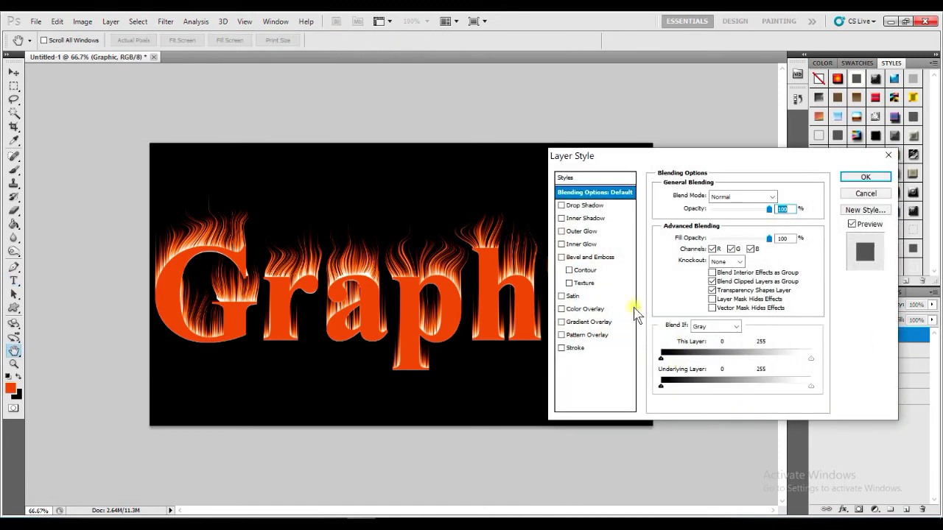
{"action": "left_click", "coordinate": [586, 257]}
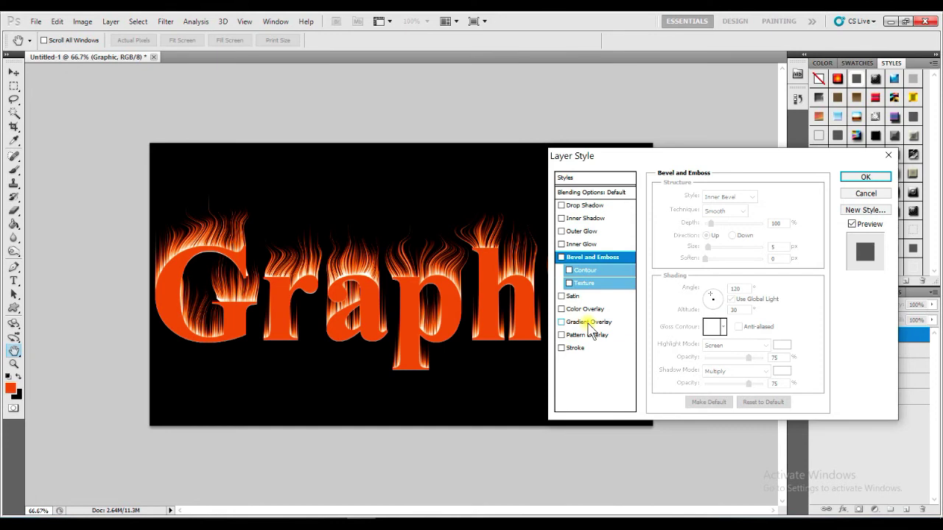
{"action": "left_click", "coordinate": [589, 323]}
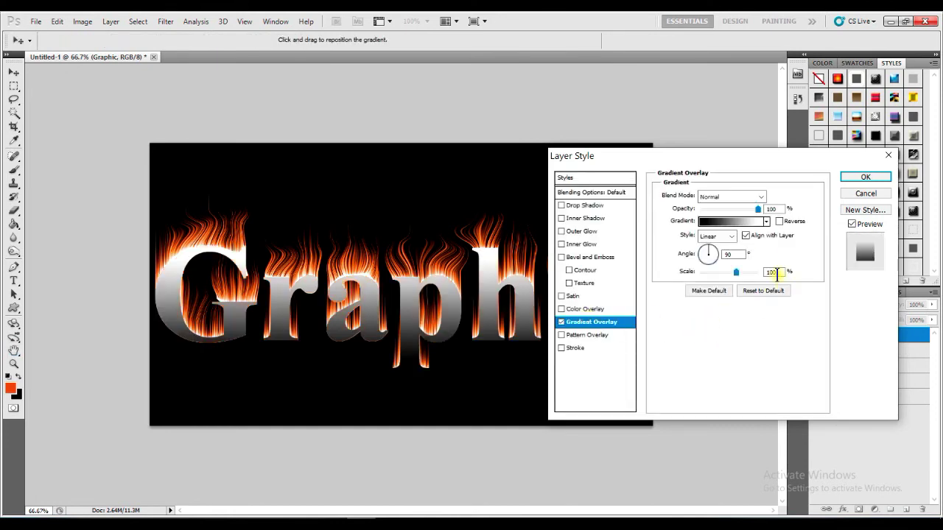
{"action": "left_click", "coordinate": [737, 221]}
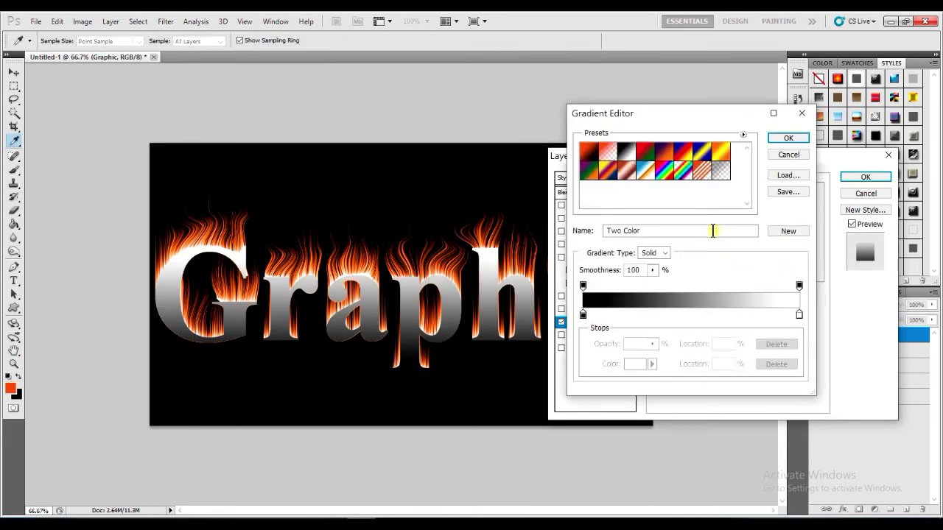
- Start from the Orange, Yellow, Orange gradient and darken its left stop toward red-orange
{"action": "left_click", "coordinate": [727, 154]}
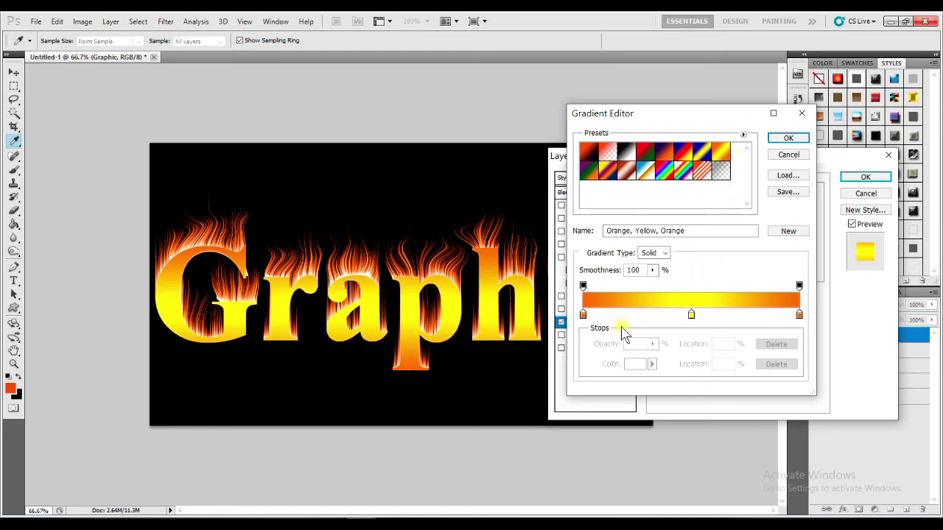
{"action": "left_click", "coordinate": [583, 315]}
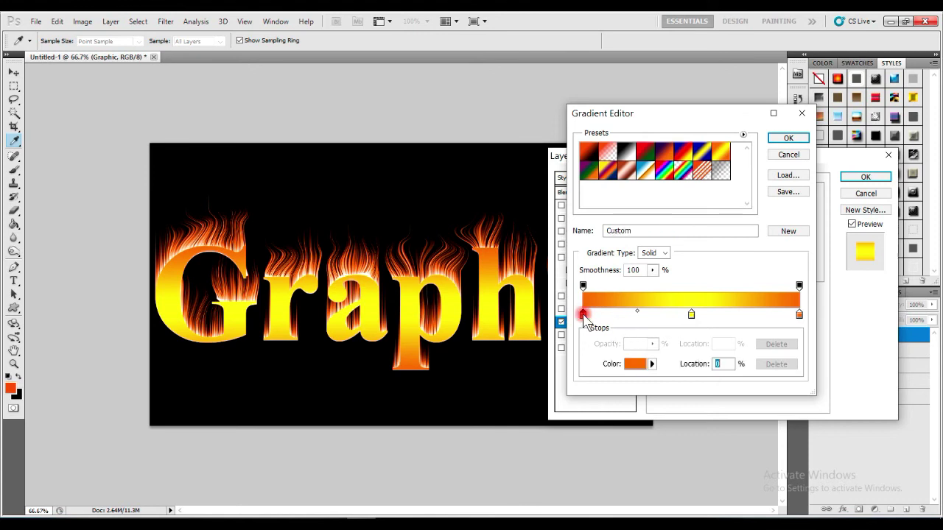
{"action": "left_click", "coordinate": [635, 364]}
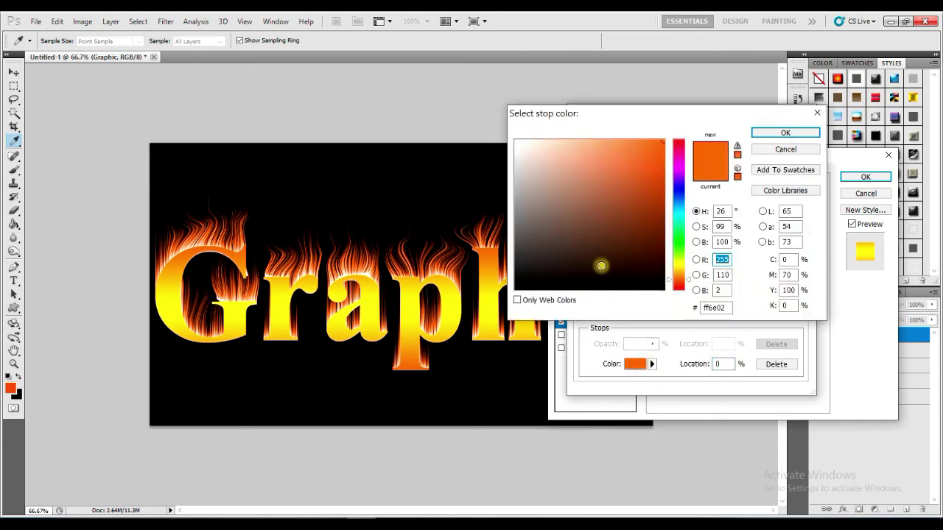
{"action": "left_click", "coordinate": [658, 150]}
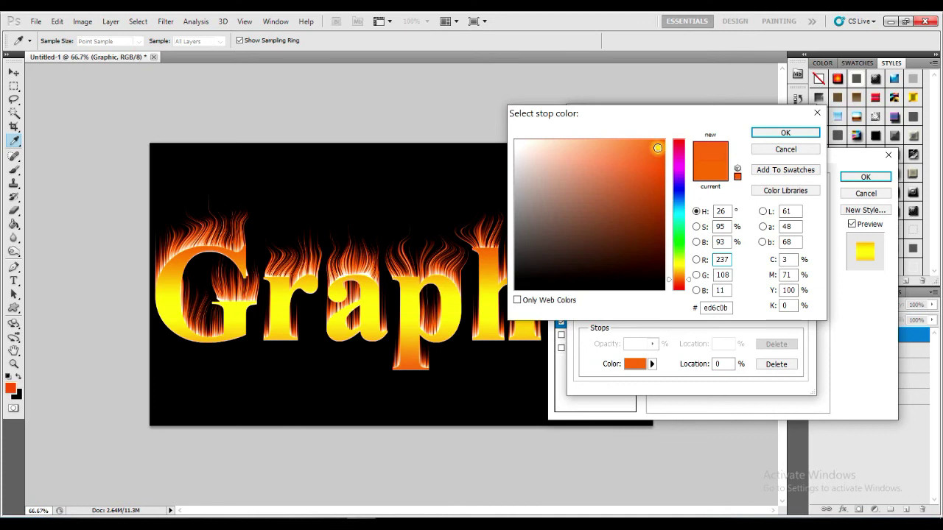
{"action": "left_click_drag", "start_coordinate": [658, 149], "coordinate": [662, 162]}
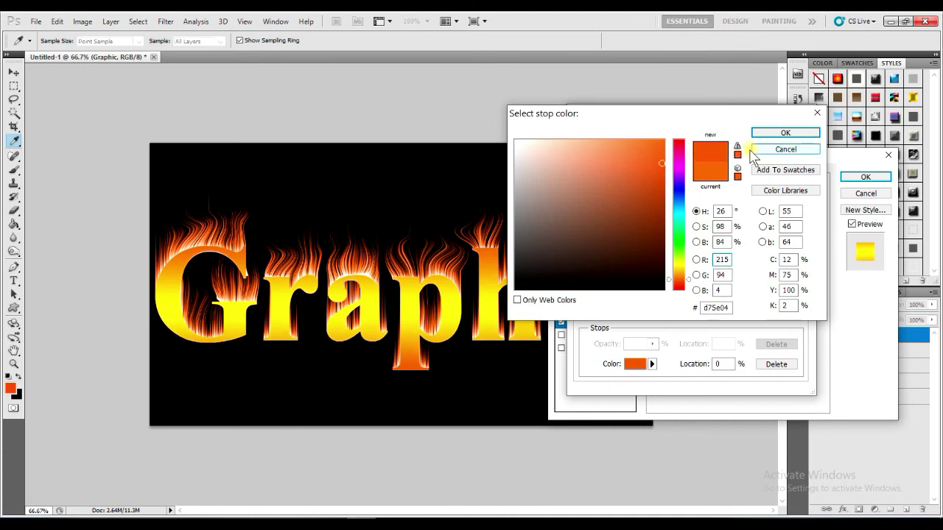
{"action": "left_click_drag", "start_coordinate": [689, 279], "coordinate": [683, 280]}
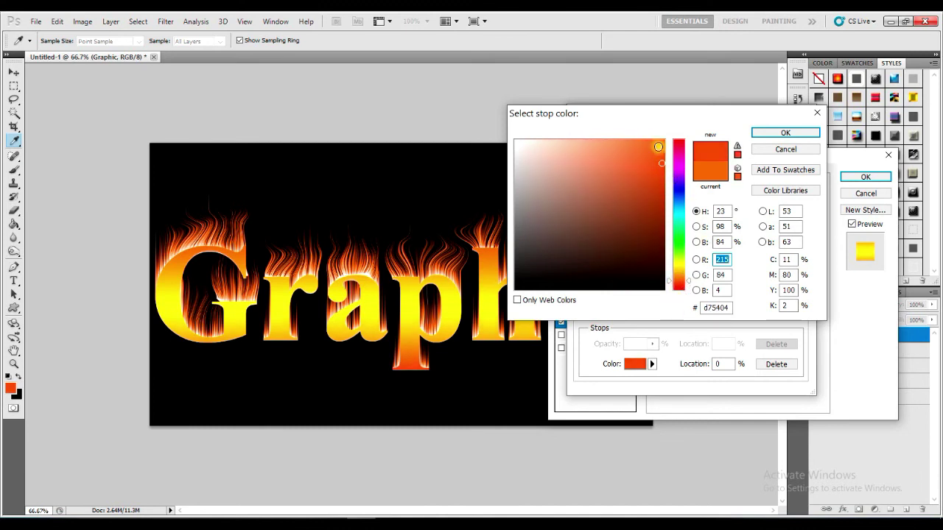
{"action": "left_click", "coordinate": [759, 133]}
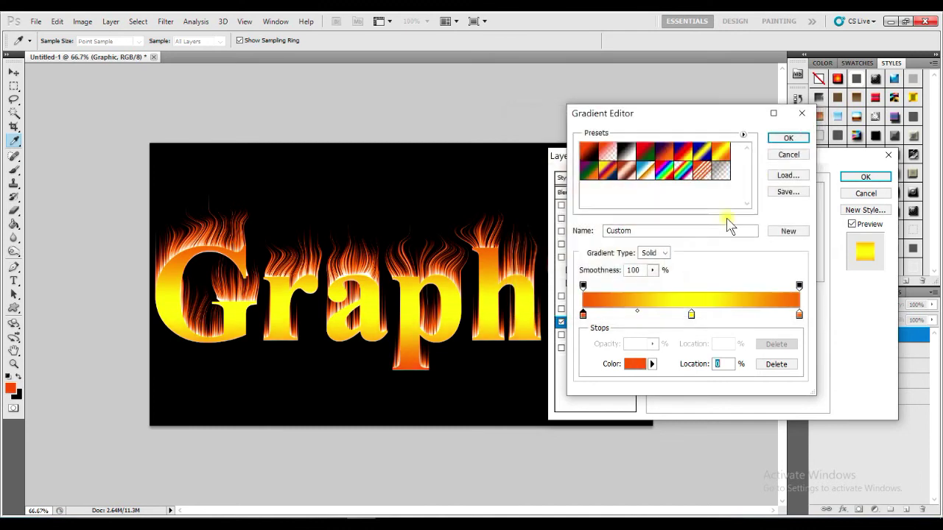
- Nudge the left stop, move the right stop inward, and make it near-white f8f5f2
{"action": "left_click_drag", "start_coordinate": [585, 315], "coordinate": [634, 316]}
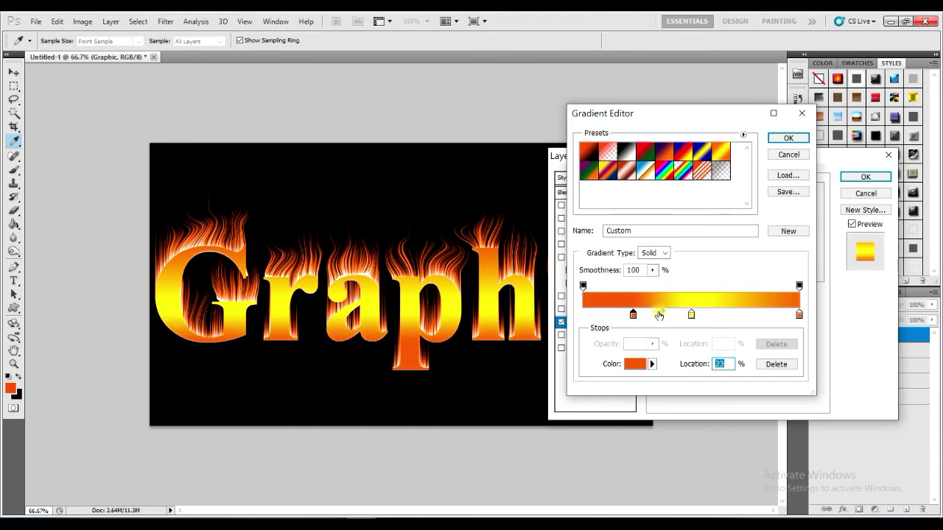
{"action": "mouse_move", "coordinate": [634, 317]}
{"action": "left_mouse_down"}
{"action": "mouse_move", "coordinate": [592, 317]}
{"action": "mouse_move", "coordinate": [620, 315]}
{"action": "left_mouse_up"}
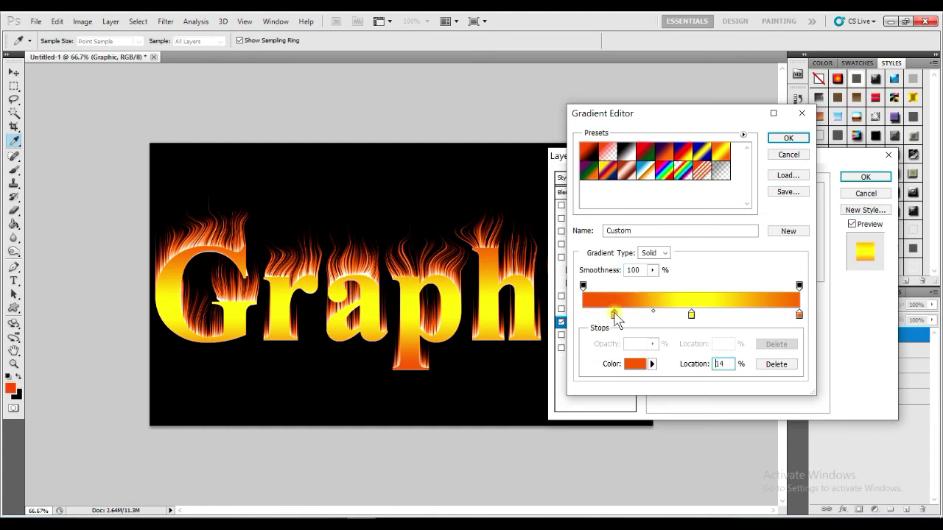
{"action": "mouse_move", "coordinate": [799, 315]}
{"action": "left_mouse_down"}
{"action": "mouse_move", "coordinate": [748, 315]}
{"action": "mouse_move", "coordinate": [756, 317]}
{"action": "left_mouse_up"}
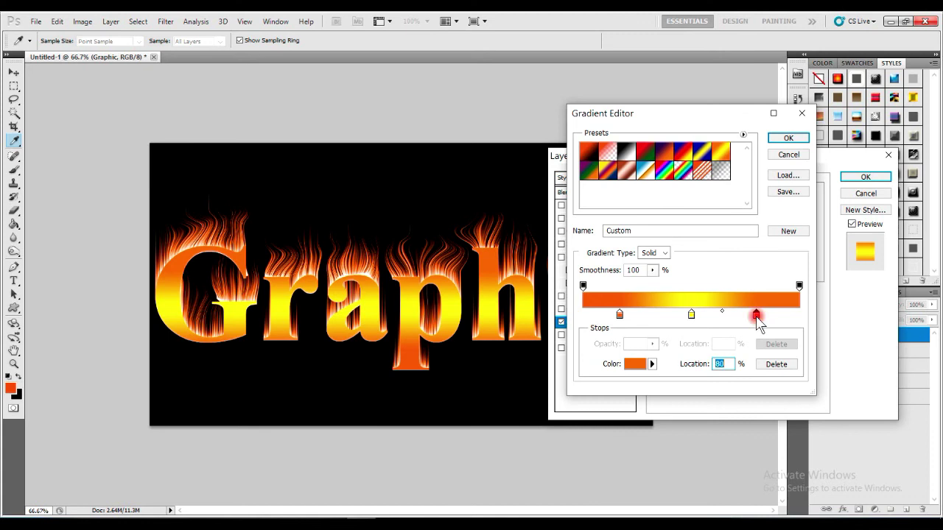
{"action": "left_click", "coordinate": [635, 364]}
{"action": "left_click", "coordinate": [520, 145]}
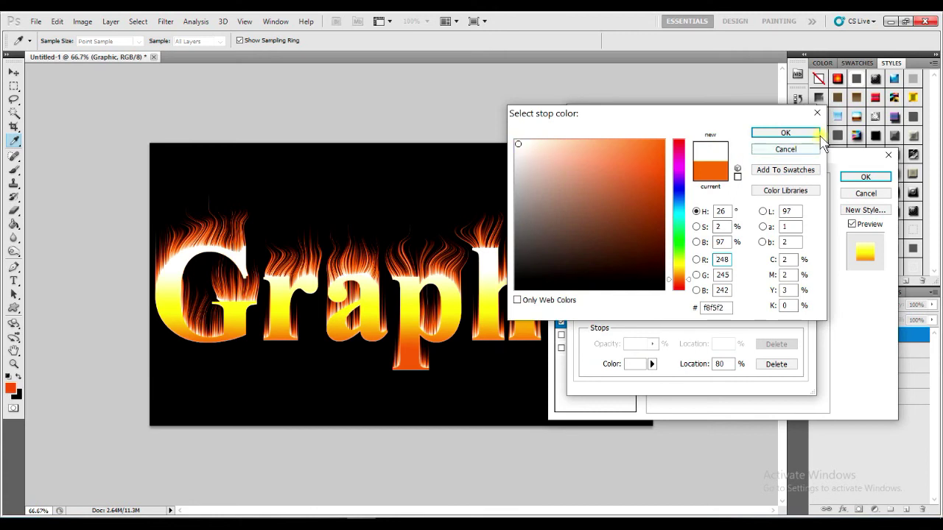
{"action": "left_click", "coordinate": [785, 133]}
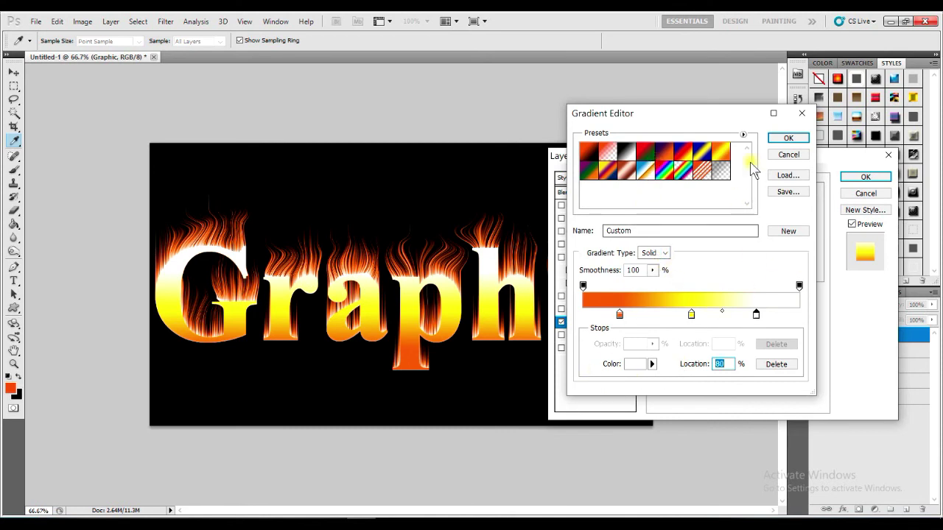
- Confirm the orange-yellow-white gradient and enable Drop Shadow in the Layer Style list
{"action": "left_click", "coordinate": [786, 138]}
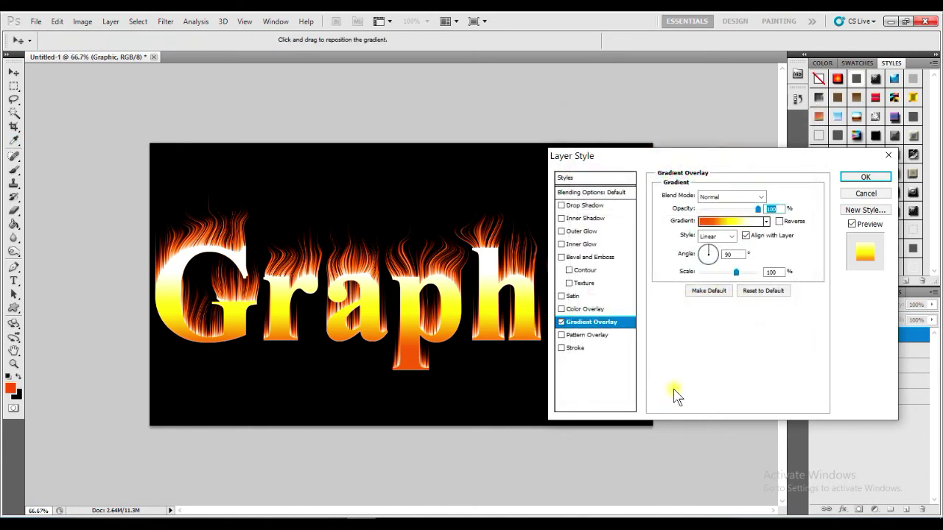
{"action": "mouse_move", "coordinate": [694, 157]}
{"action": "left_mouse_down"}
{"action": "mouse_move", "coordinate": [814, 249]}
{"action": "mouse_move", "coordinate": [753, 176]}
{"action": "mouse_move", "coordinate": [720, 173]}
{"action": "left_mouse_up"}
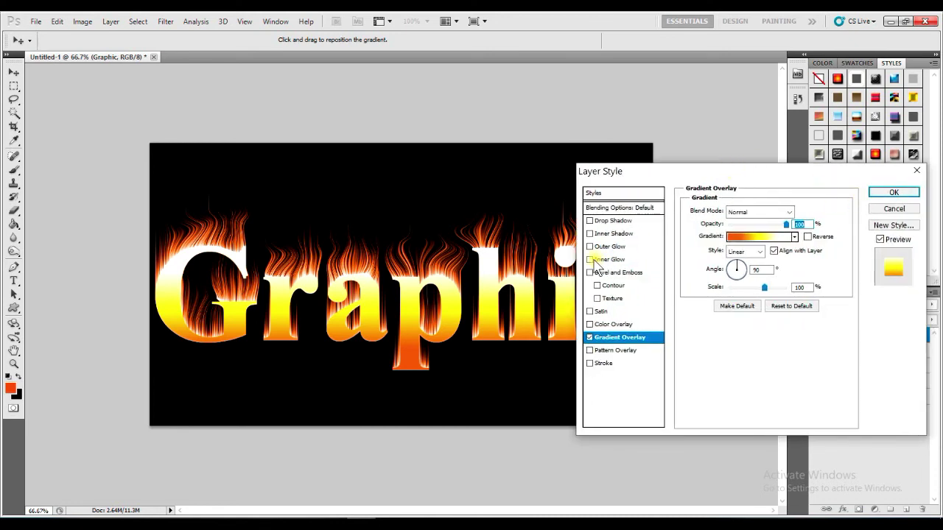
{"action": "left_click", "coordinate": [614, 223]}
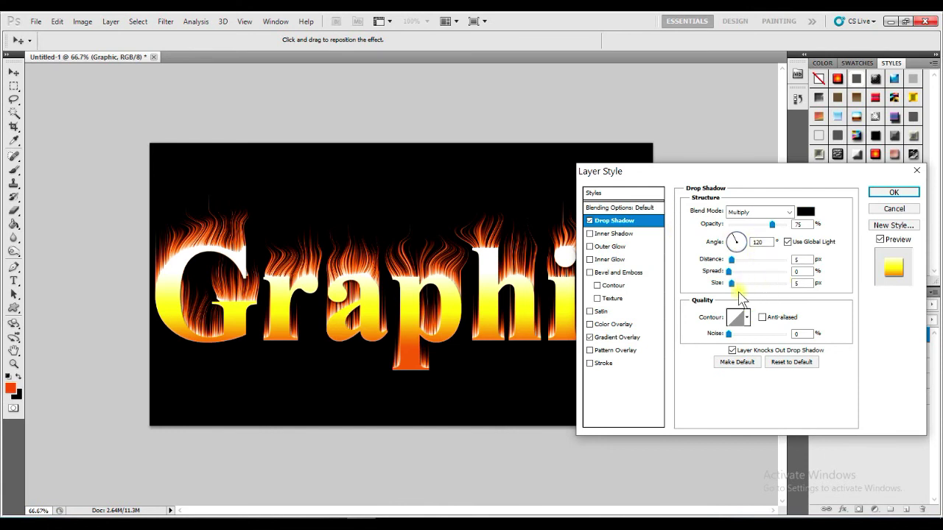
- Set the drop shadow distance near 13, widen its spread, colour it red ee0e0e, and apply
{"action": "left_click", "coordinate": [740, 260]}
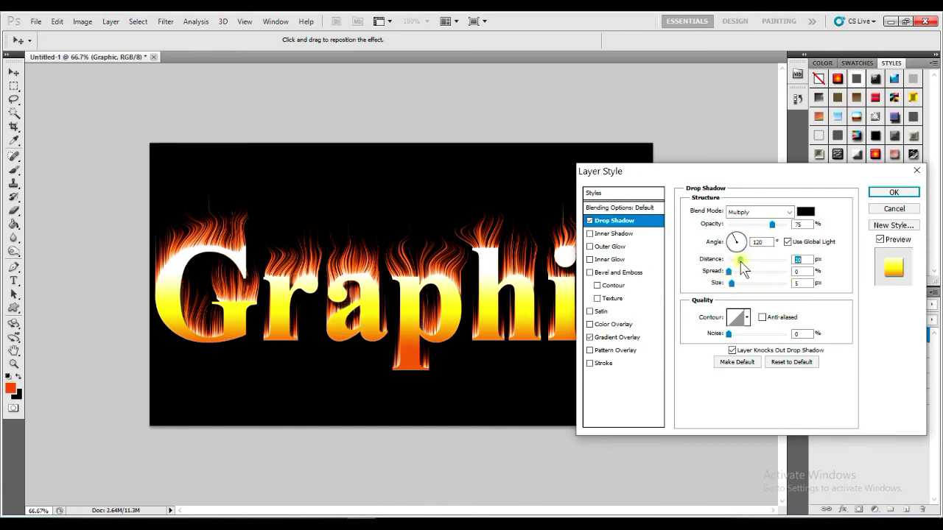
{"action": "left_click_drag", "start_coordinate": [739, 262], "coordinate": [736, 262]}
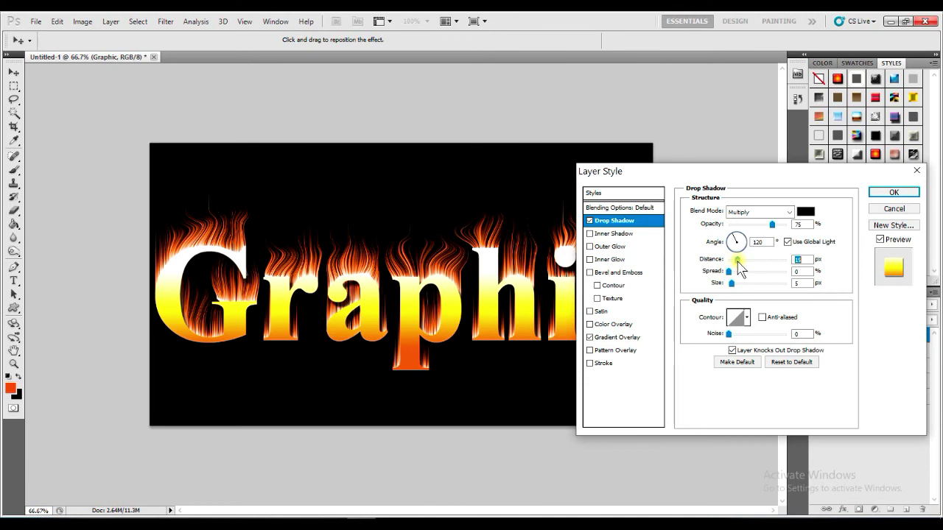
{"action": "mouse_move", "coordinate": [727, 273]}
{"action": "left_mouse_down"}
{"action": "mouse_move", "coordinate": [738, 273]}
{"action": "mouse_move", "coordinate": [736, 288]}
{"action": "left_mouse_up"}
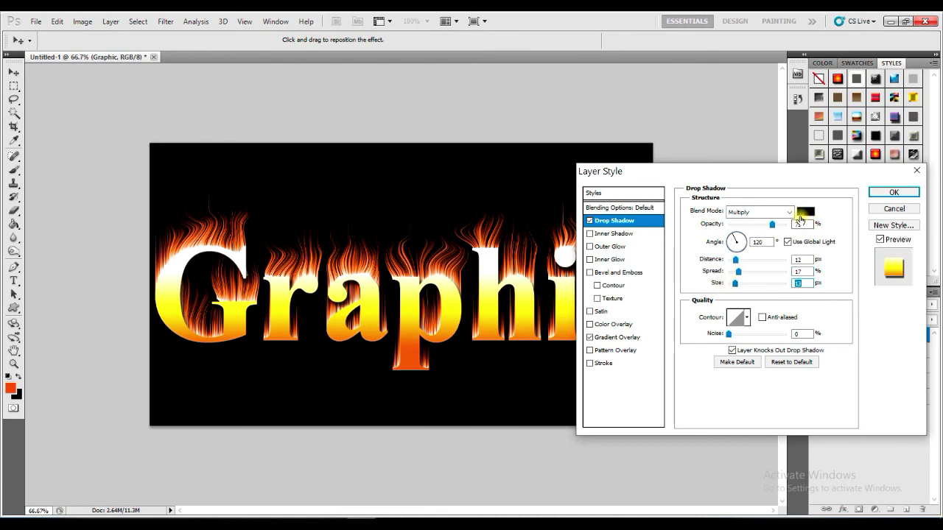
{"action": "left_click", "coordinate": [801, 215]}
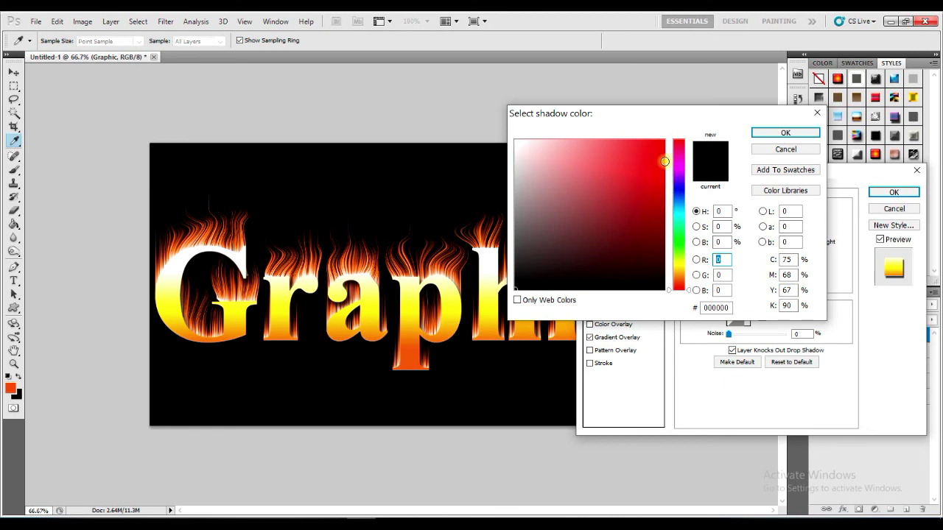
{"action": "left_click", "coordinate": [656, 150]}
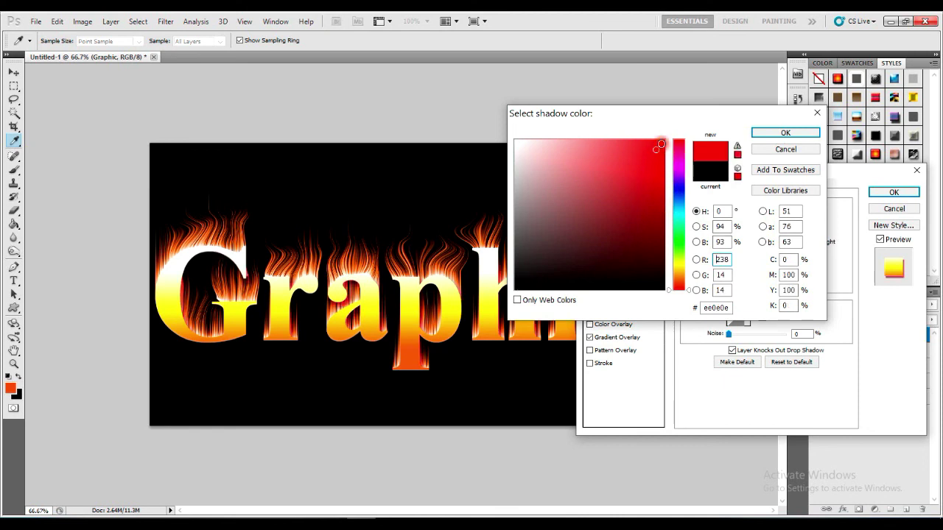
{"action": "left_click", "coordinate": [785, 132]}
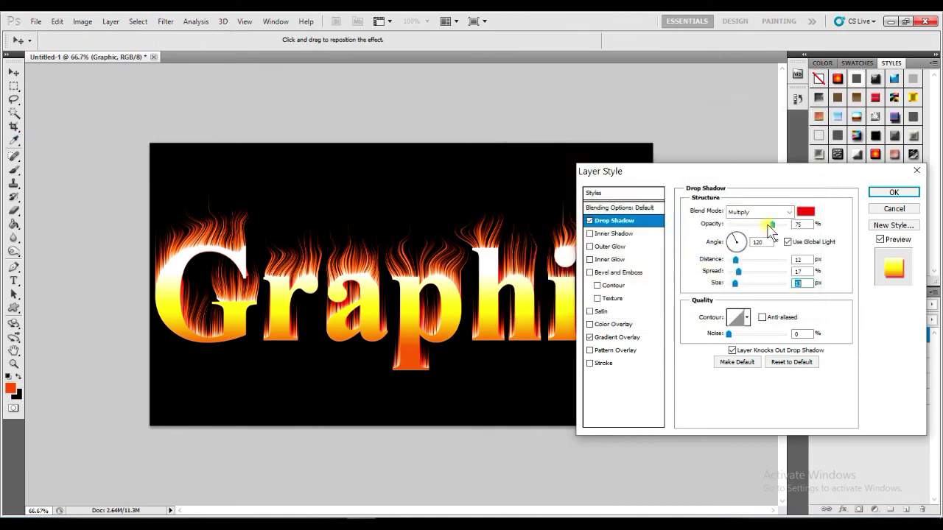
{"action": "mouse_move", "coordinate": [737, 260]}
{"action": "left_mouse_down"}
{"action": "mouse_move", "coordinate": [745, 273]}
{"action": "mouse_move", "coordinate": [738, 263]}
{"action": "left_mouse_up"}
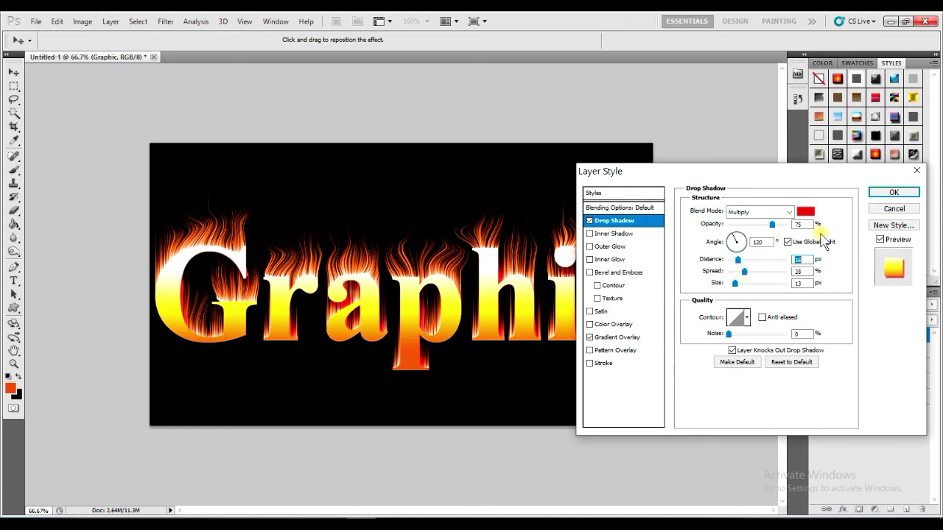
{"action": "left_click", "coordinate": [894, 192]}
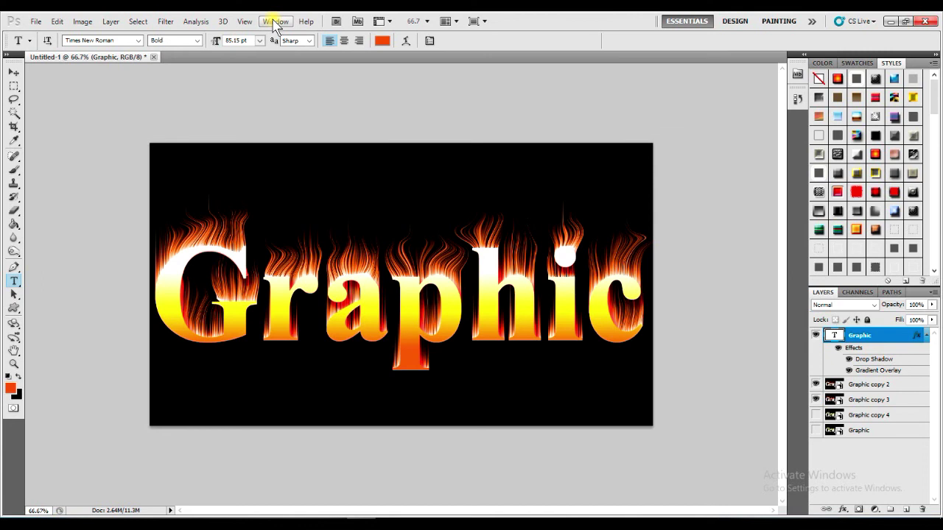
- Show the Graphic copy 4 and Graphic layers and open the Animation timeline via Window
{"action": "left_click", "coordinate": [816, 416]}
{"action": "left_click", "coordinate": [816, 431]}
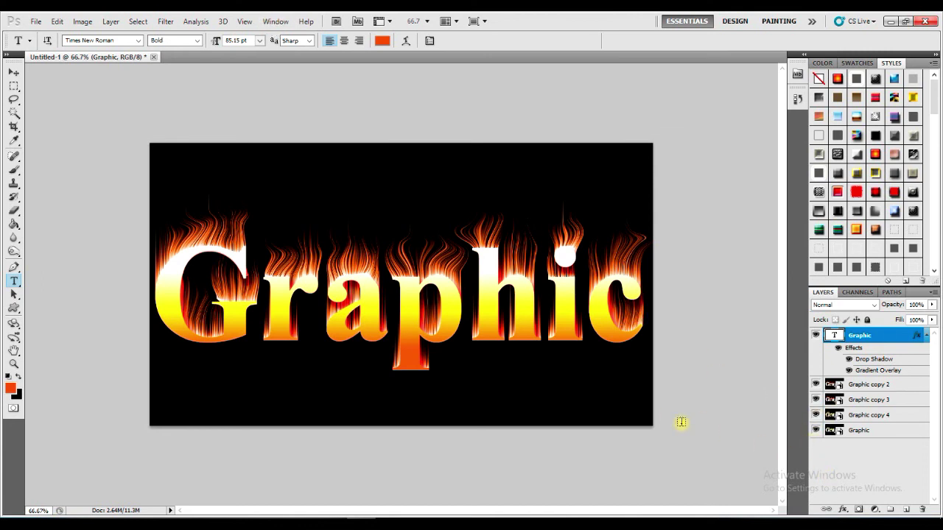
{"action": "left_click", "coordinate": [272, 22]}
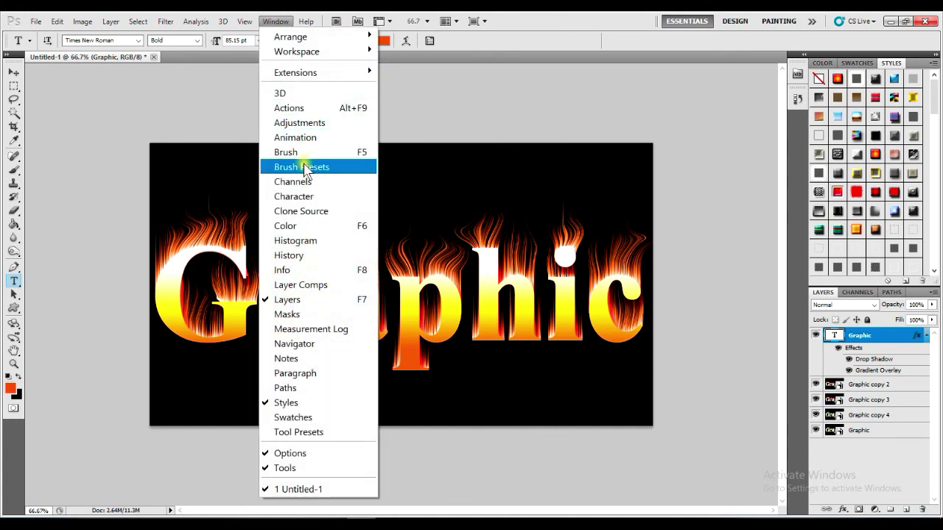
{"action": "left_click", "coordinate": [304, 137]}
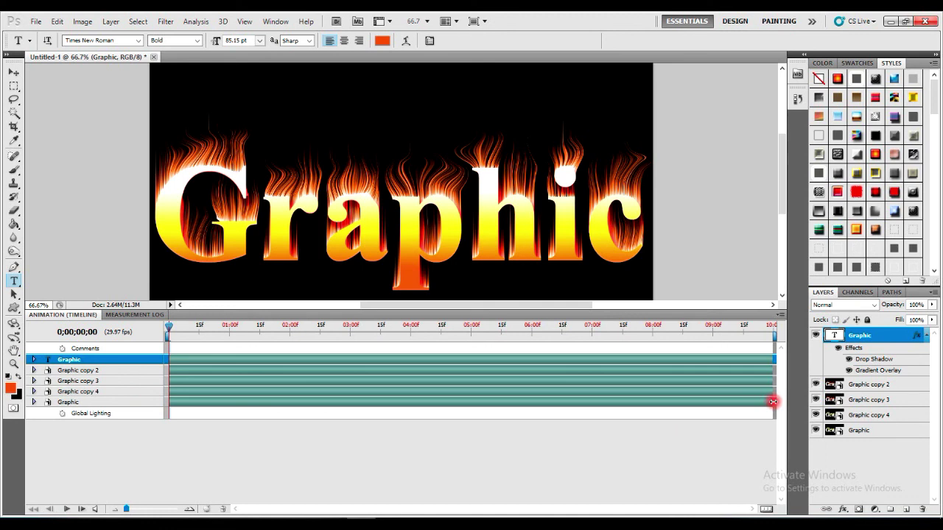
- Shorten the clip bars of Graphic and copies 2, 3 and 4 in the timeline
{"action": "left_click_drag", "start_coordinate": [772, 401], "coordinate": [253, 407]}
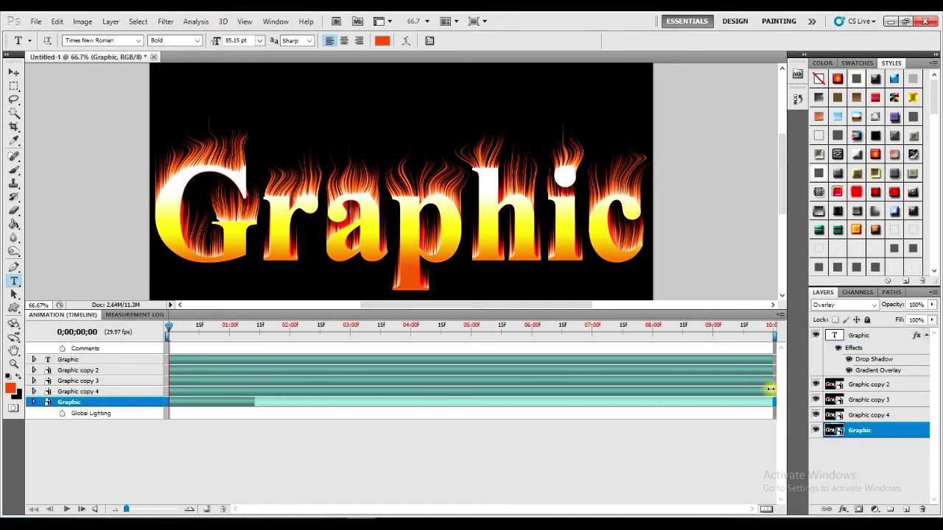
{"action": "left_click_drag", "start_coordinate": [770, 389], "coordinate": [230, 389]}
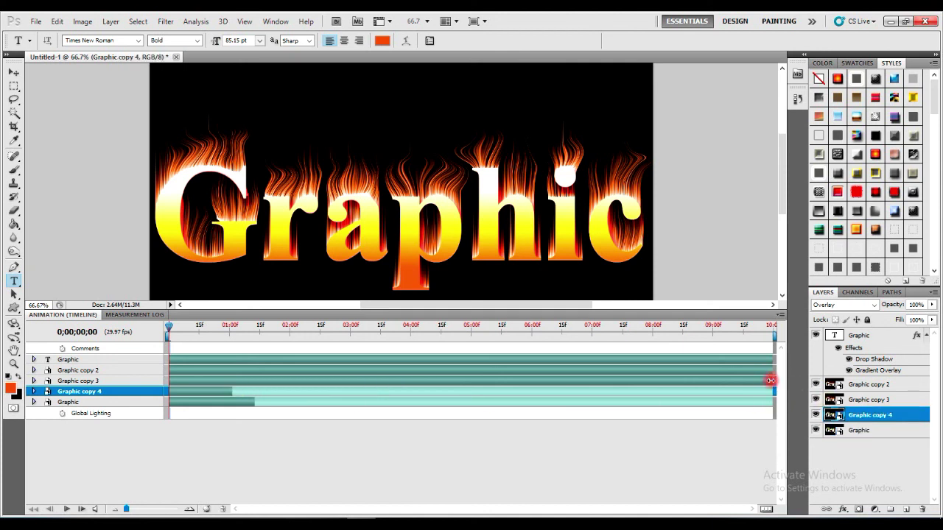
{"action": "left_click_drag", "start_coordinate": [771, 380], "coordinate": [335, 382]}
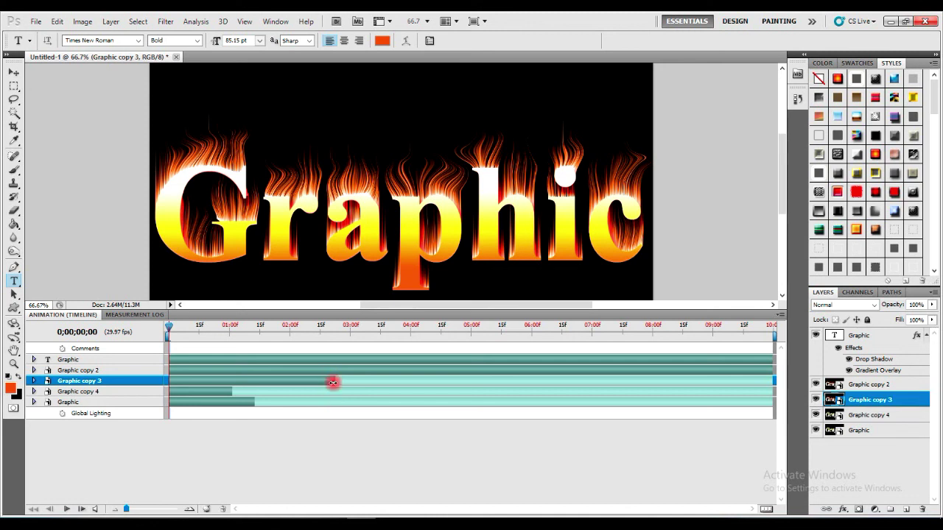
{"action": "left_click_drag", "start_coordinate": [333, 382], "coordinate": [278, 382]}
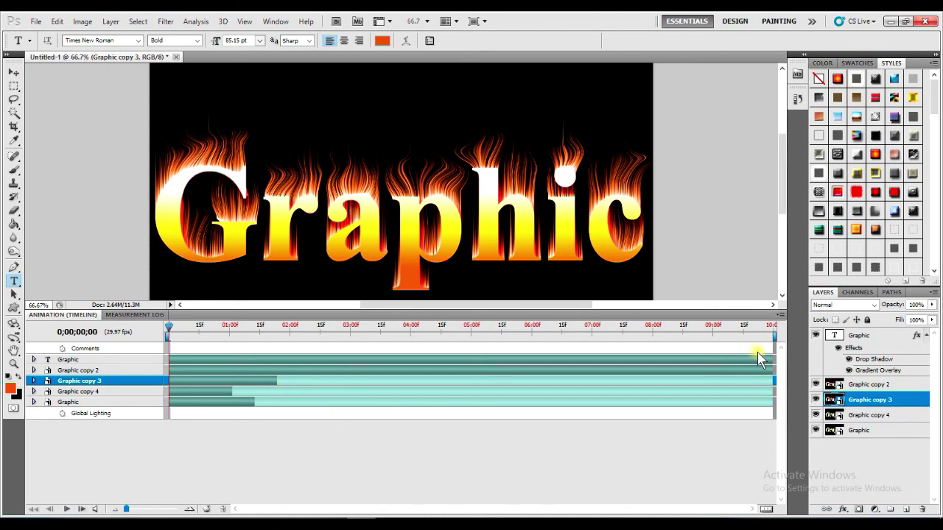
{"action": "left_click_drag", "start_coordinate": [770, 367], "coordinate": [230, 368]}
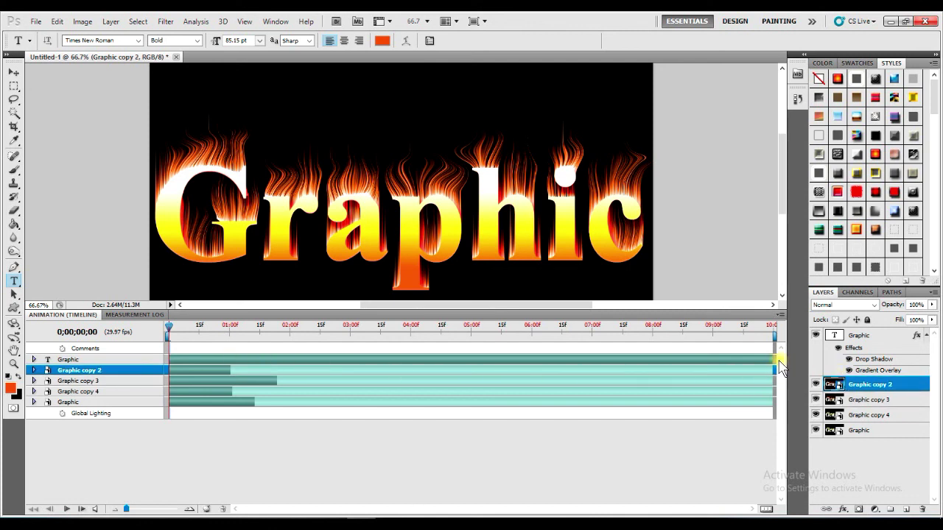
{"action": "left_click_drag", "start_coordinate": [770, 359], "coordinate": [238, 348]}
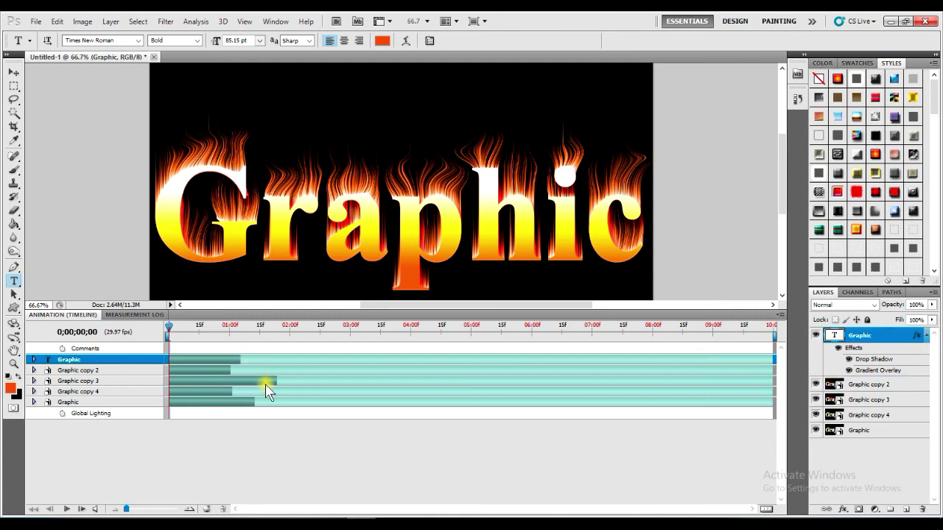
{"action": "left_click_drag", "start_coordinate": [277, 379], "coordinate": [206, 379]}
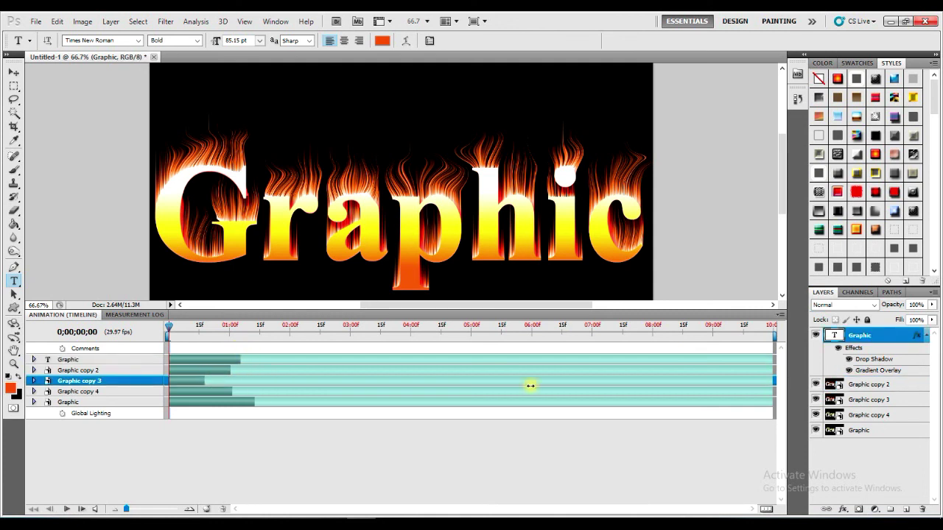
- Limit the work area to about 02;00f, stagger the copy 2, 3 and 4 clips, then play the preview
{"action": "mouse_move", "coordinate": [776, 337]}
{"action": "left_mouse_down"}
{"action": "mouse_move", "coordinate": [415, 354]}
{"action": "mouse_move", "coordinate": [299, 375]}
{"action": "left_mouse_up"}
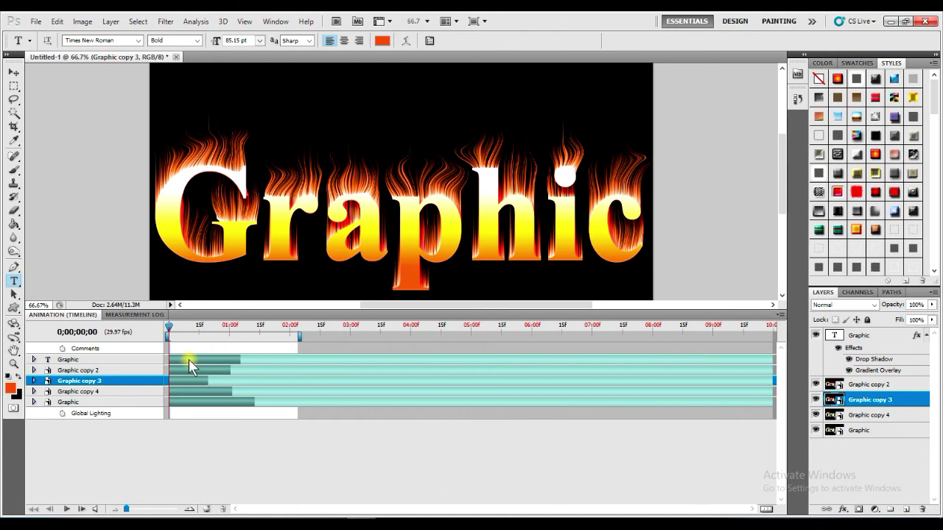
{"action": "mouse_move", "coordinate": [203, 369]}
{"action": "left_mouse_down"}
{"action": "mouse_move", "coordinate": [287, 377]}
{"action": "mouse_move", "coordinate": [250, 369]}
{"action": "left_mouse_up"}
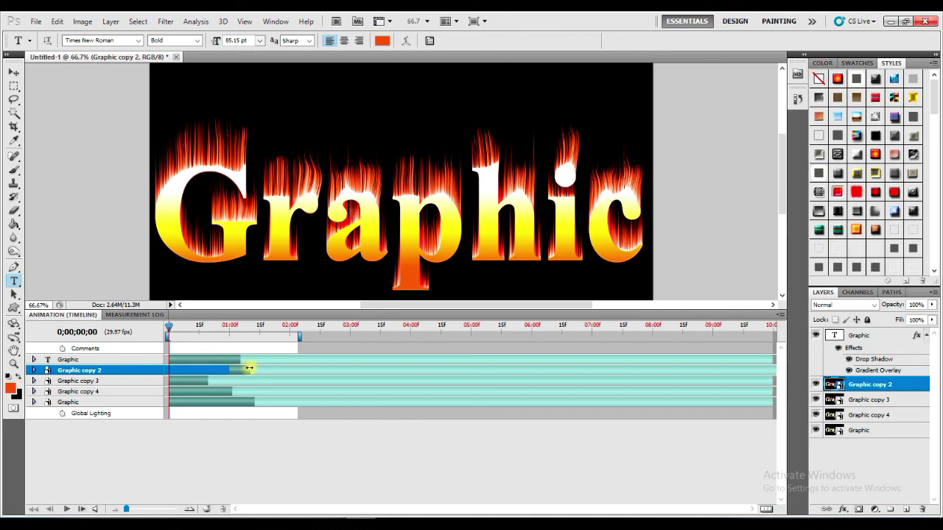
{"action": "left_click_drag", "start_coordinate": [193, 378], "coordinate": [297, 402]}
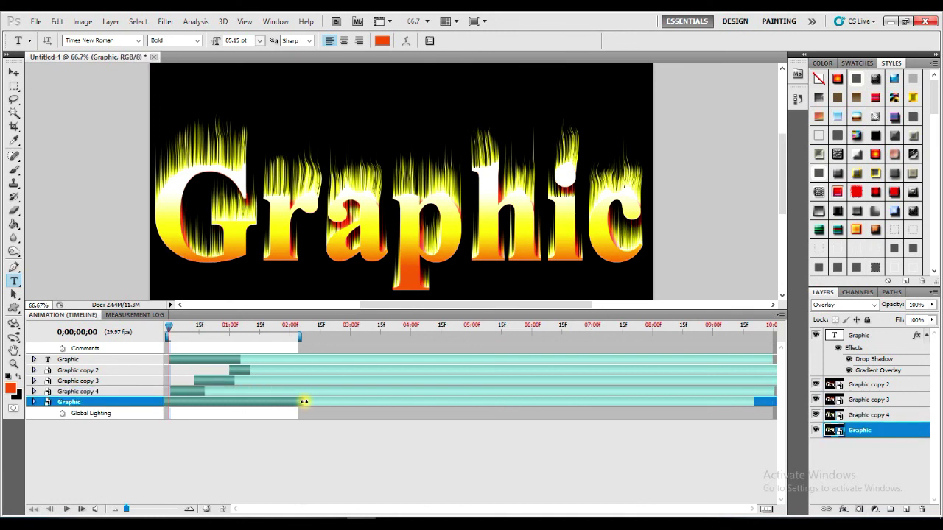
{"action": "left_click", "coordinate": [147, 359]}
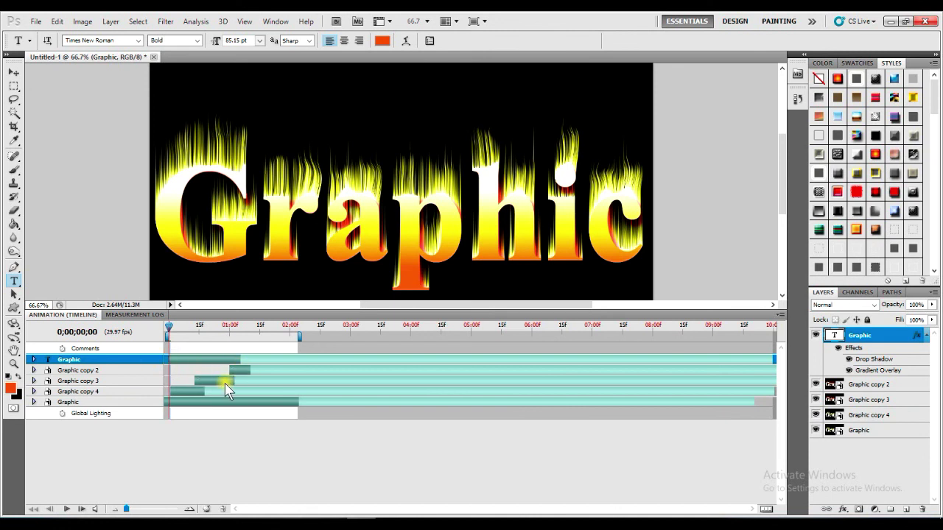
{"action": "left_click_drag", "start_coordinate": [225, 383], "coordinate": [274, 383]}
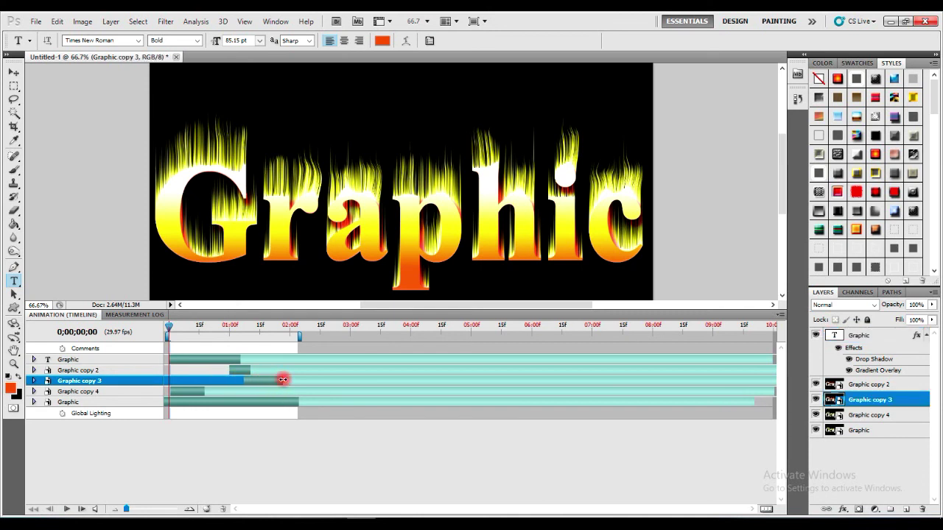
{"action": "left_click", "coordinate": [206, 398]}
{"action": "left_click_drag", "start_coordinate": [207, 389], "coordinate": [216, 391]}
{"action": "key", "text": "space"}
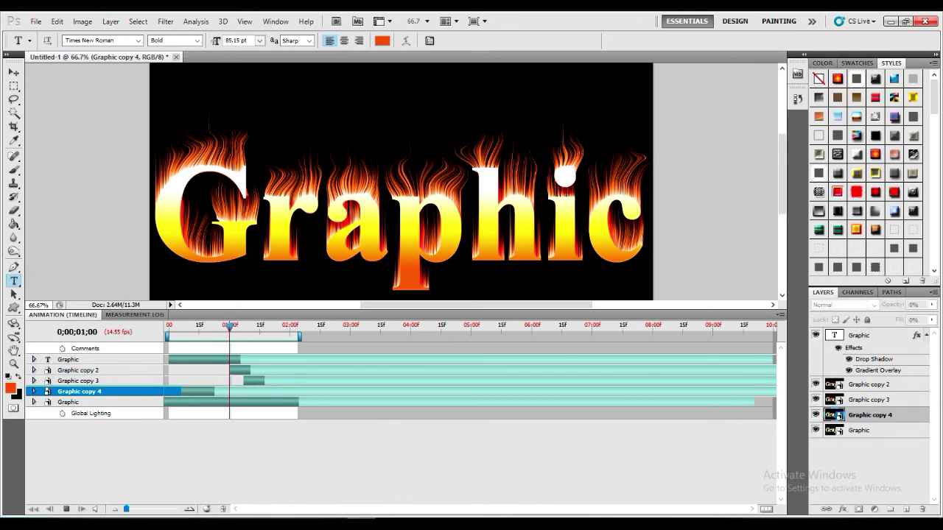